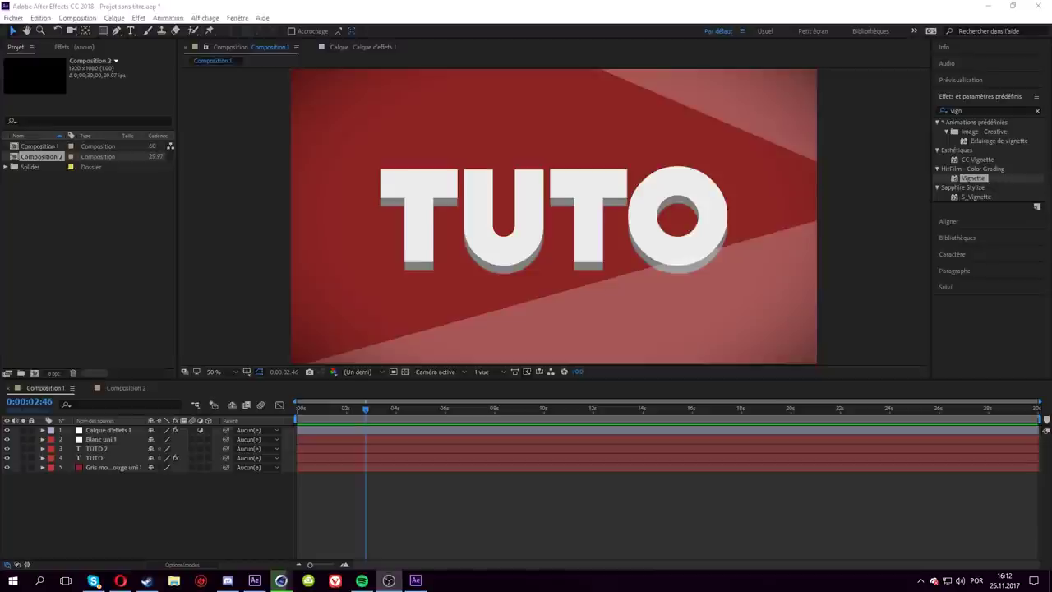
- Check the version details of both installed After Effects copies
click(263, 18)
click(278, 31)
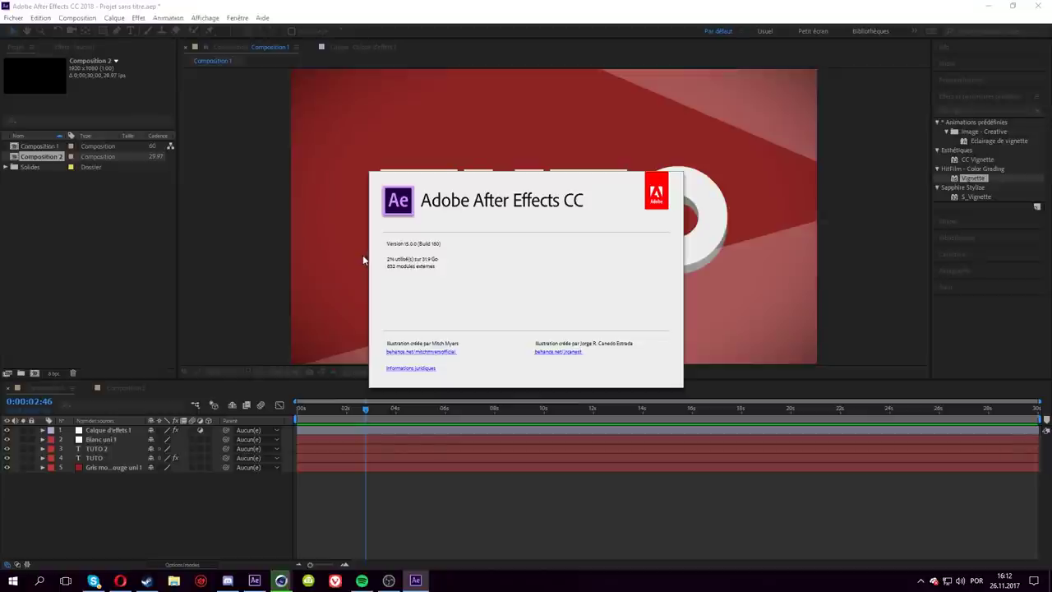
click(254, 581)
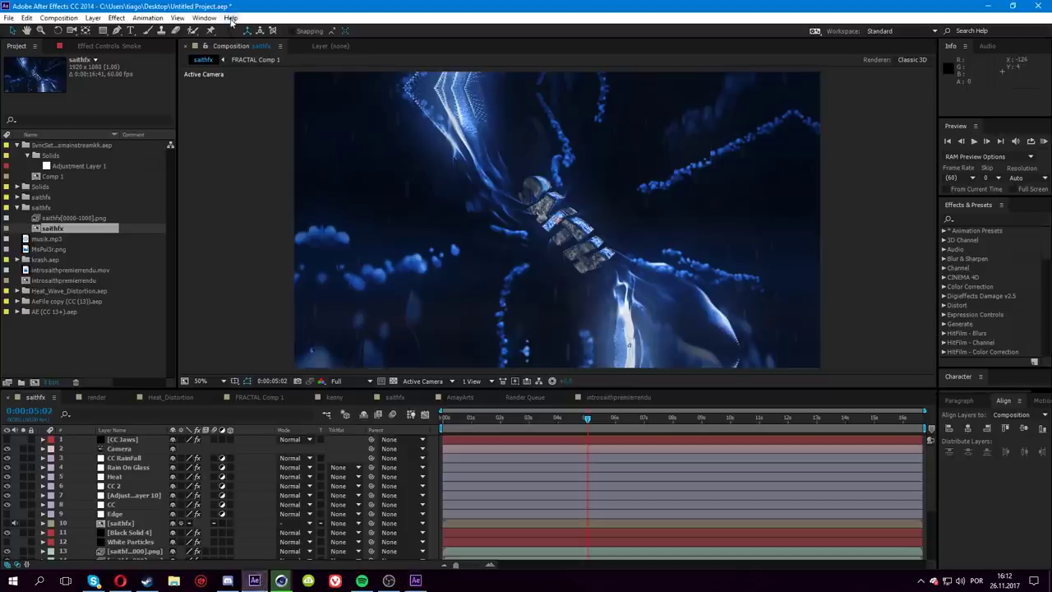
click(232, 18)
click(254, 30)
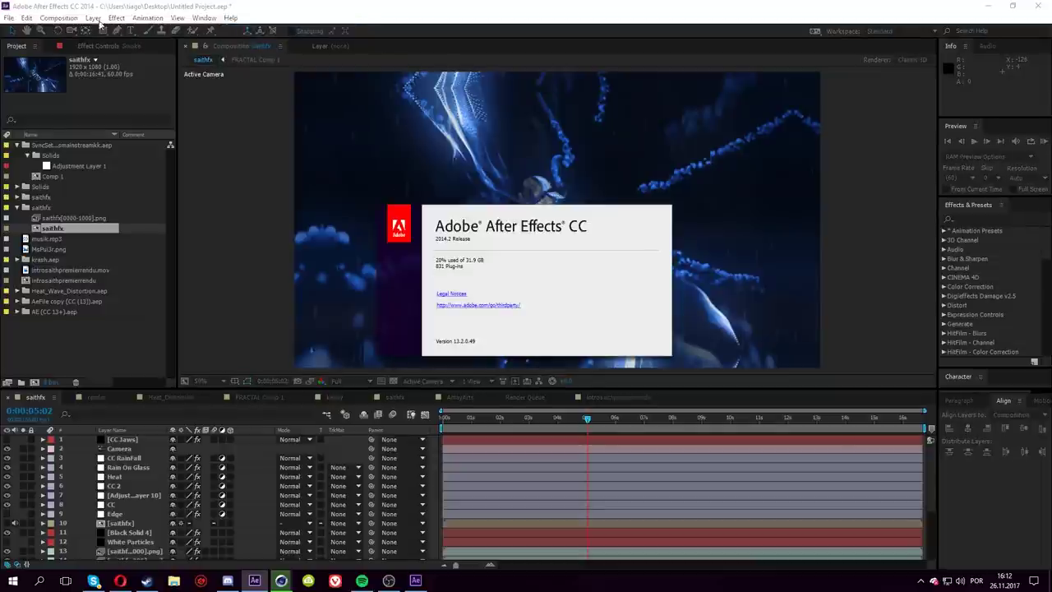
click(445, 182)
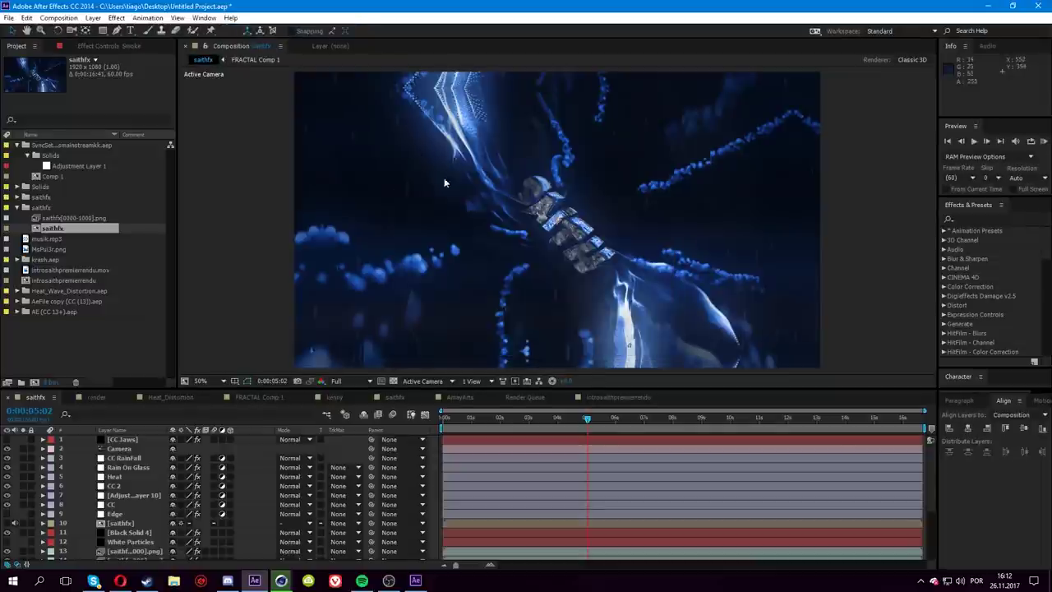
- Try queuing the composition in Media Encoder, dismiss the connection error, and return to After Effects 2018
click(58, 17)
click(122, 99)
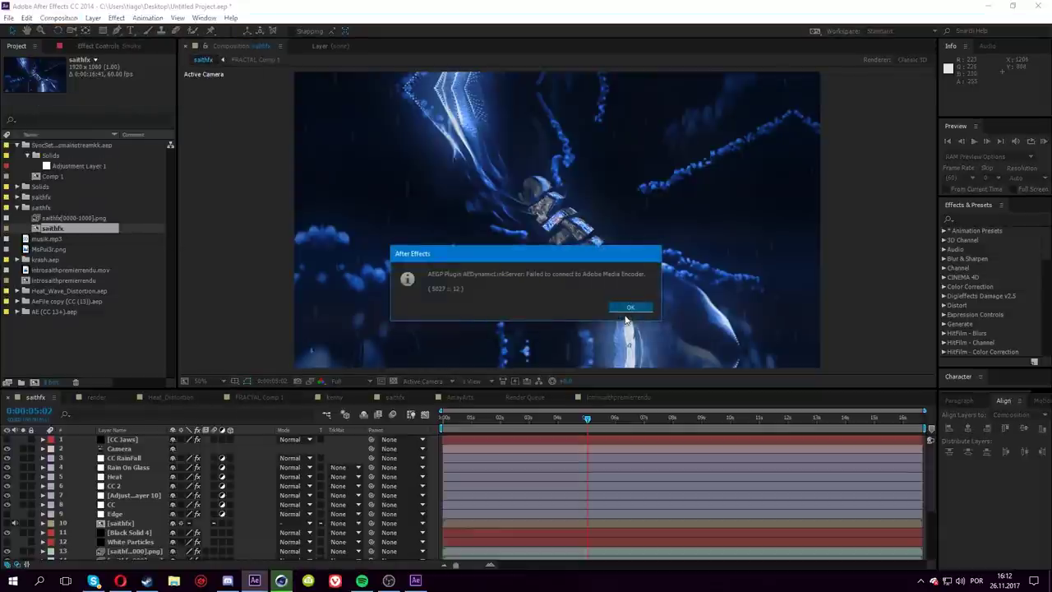
click(628, 308)
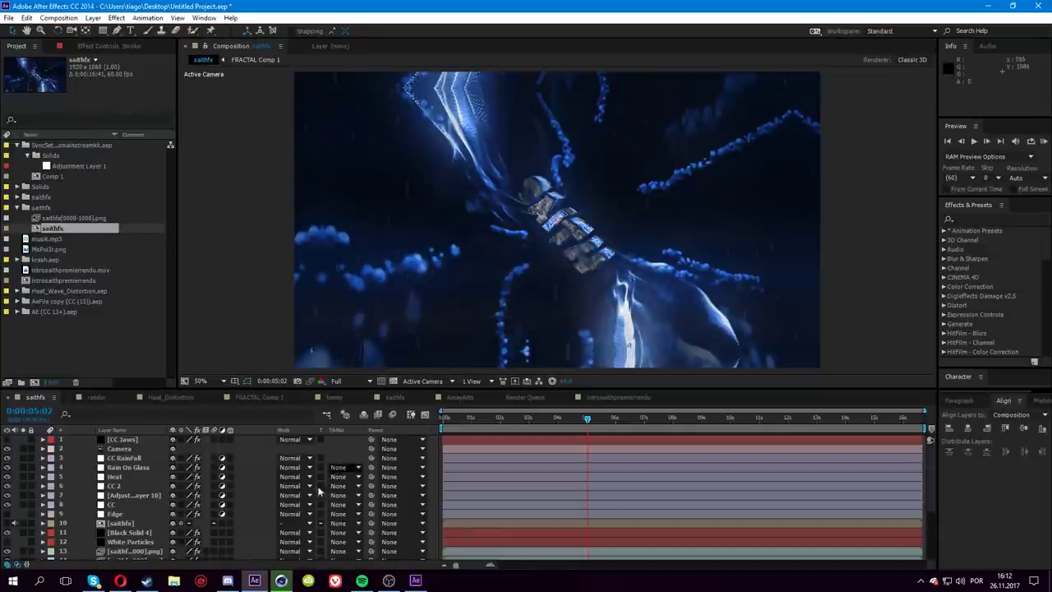
click(415, 580)
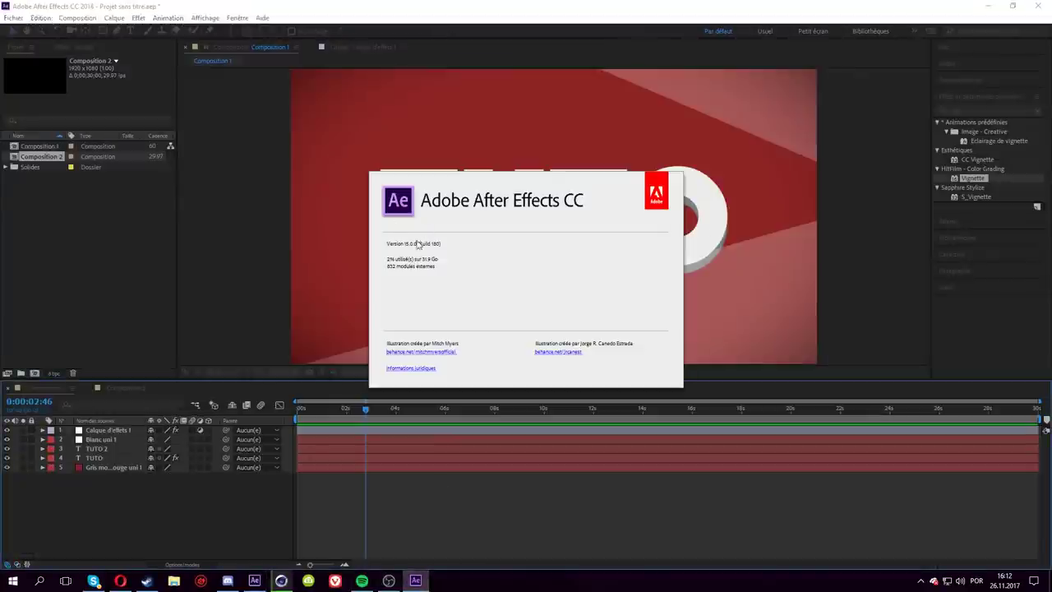
click(427, 261)
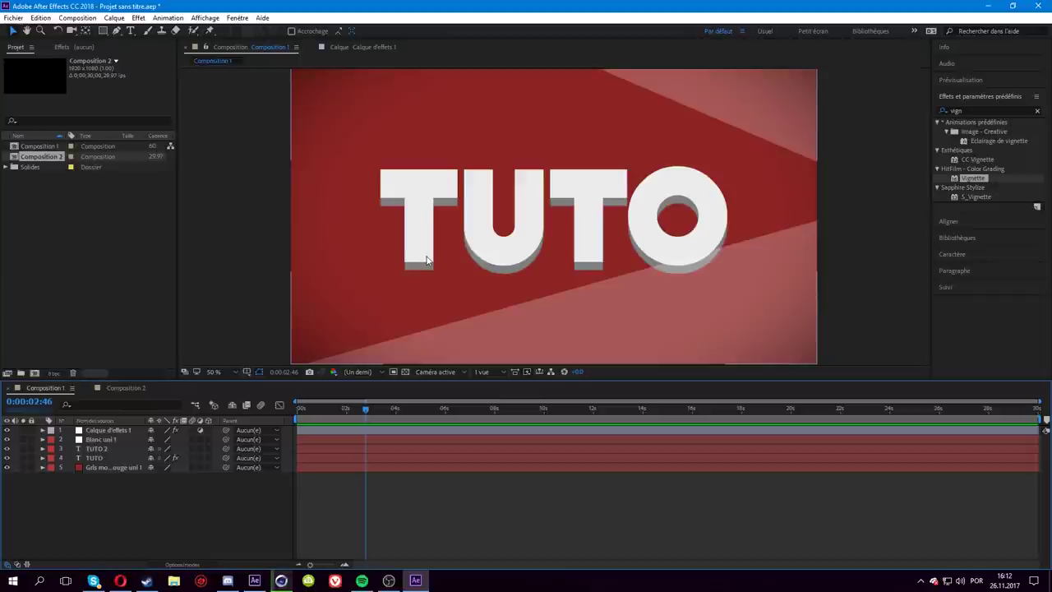
- Select Composition 1 and add it to the Adobe Media Encoder queue
drag(85, 235, 28, 77)
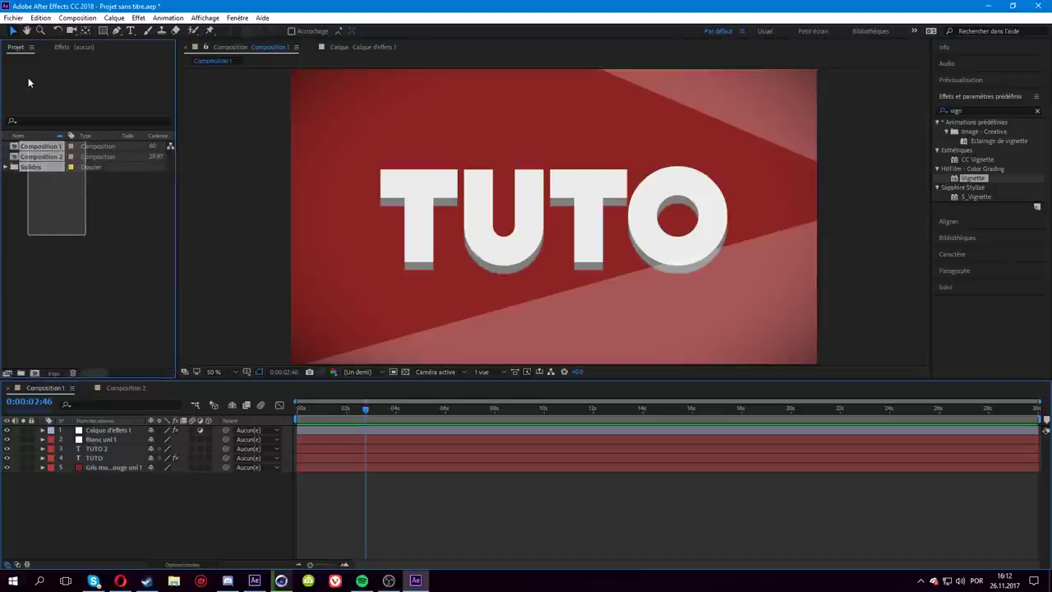
click(46, 152)
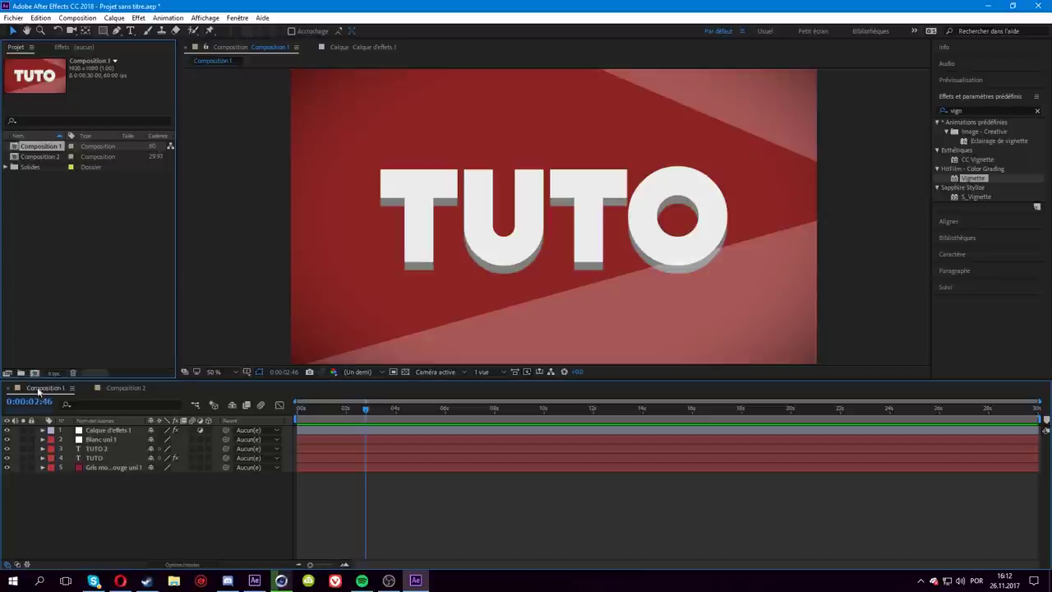
click(37, 392)
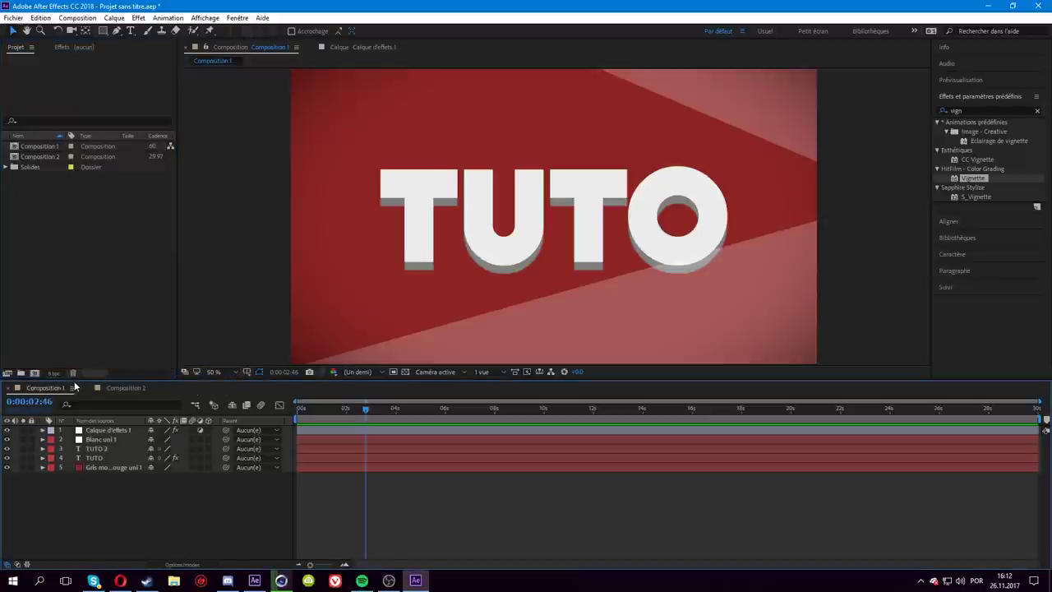
click(40, 147)
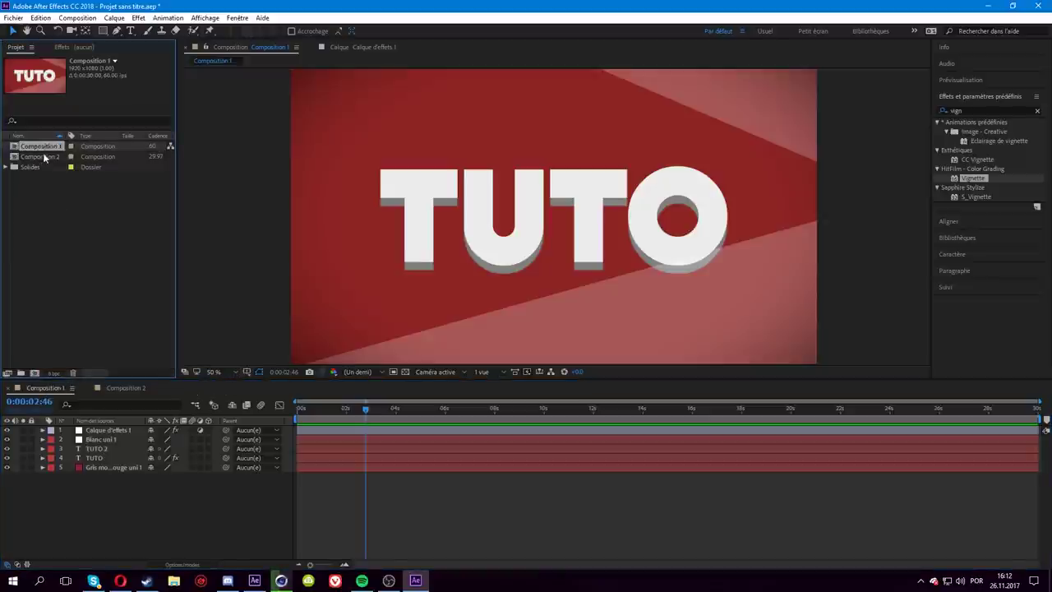
click(58, 395)
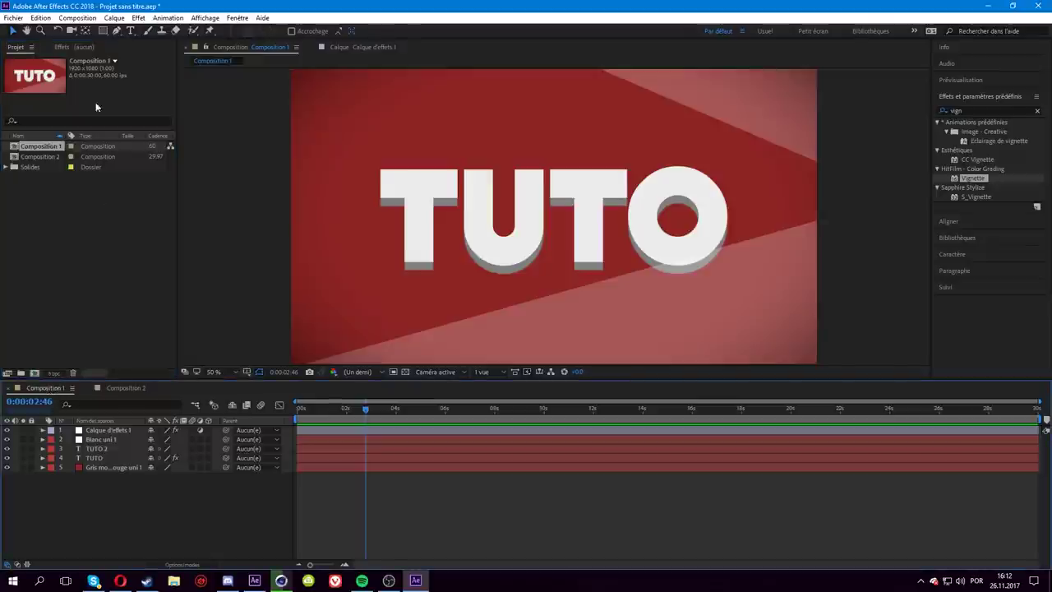
click(77, 17)
click(84, 100)
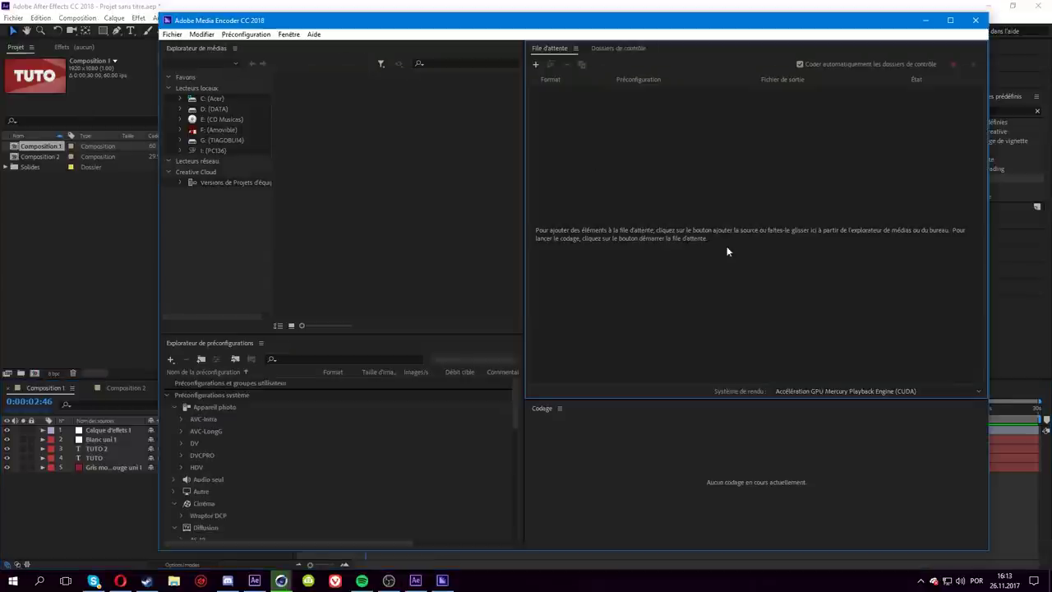
- Reposition the Media Encoder window and open export settings for the queued Composition 1 job
drag(726, 246, 593, 104)
mouse_move(663, 197)
mouse_down()
mouse_move(535, 61)
mouse_move(530, 77)
mouse_up()
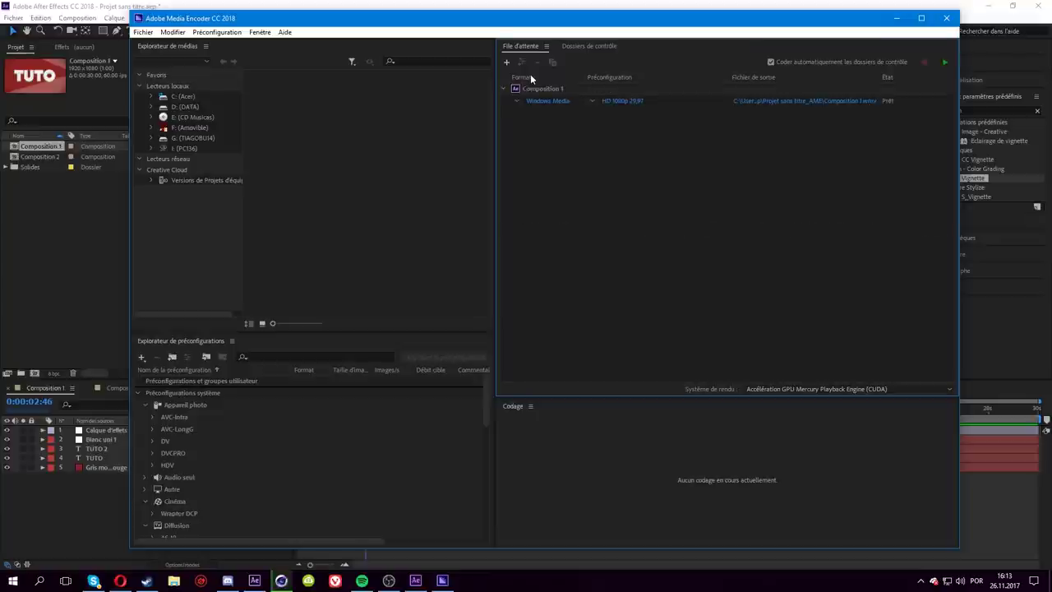
click(534, 88)
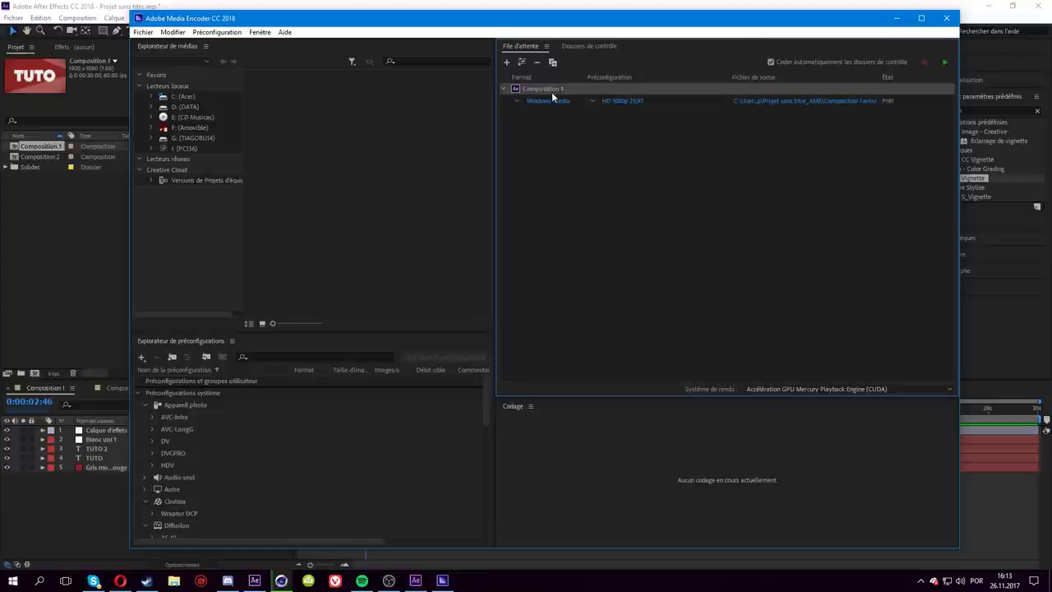
click(93, 490)
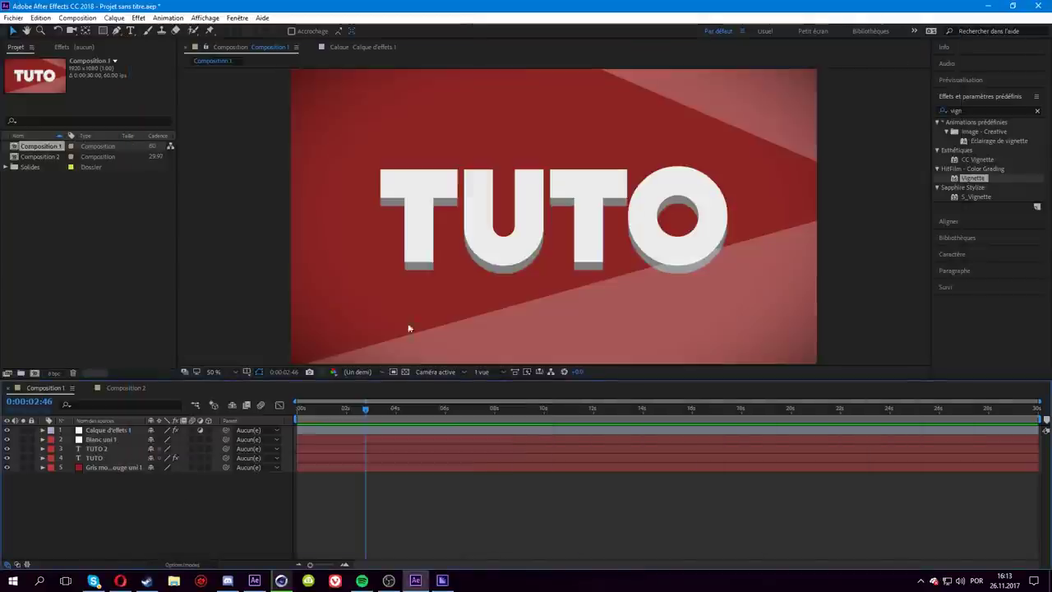
click(442, 580)
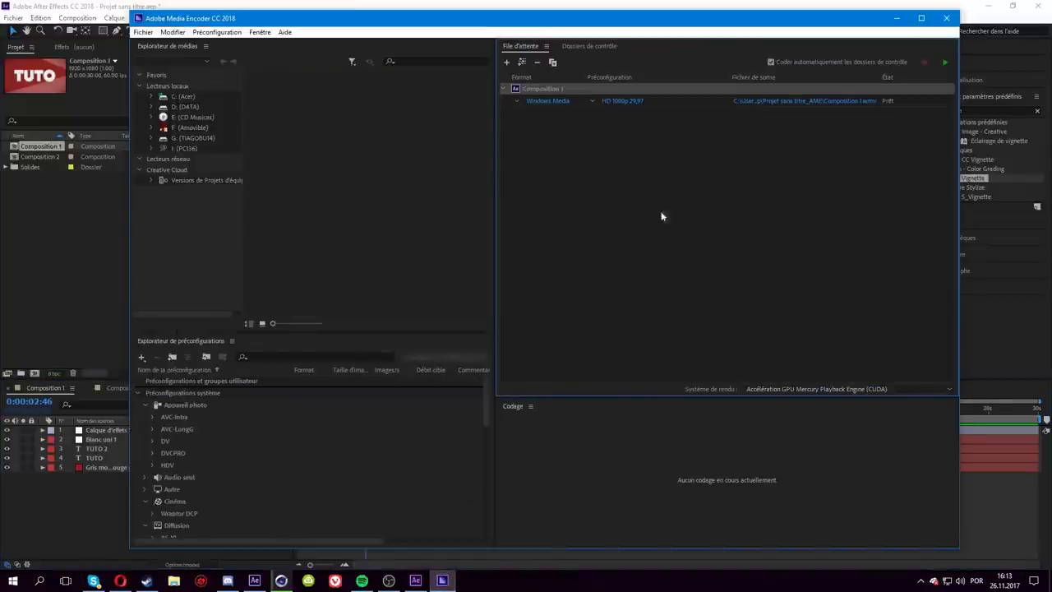
click(613, 102)
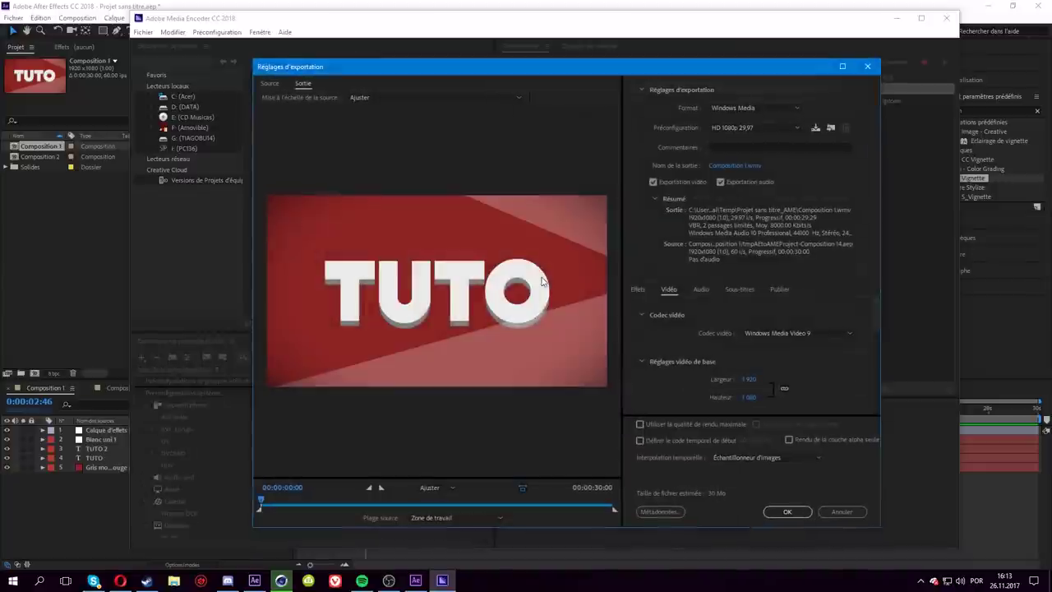
- Switch Composition 1's export format from Windows Media to H.264, then return to After Effects
click(744, 107)
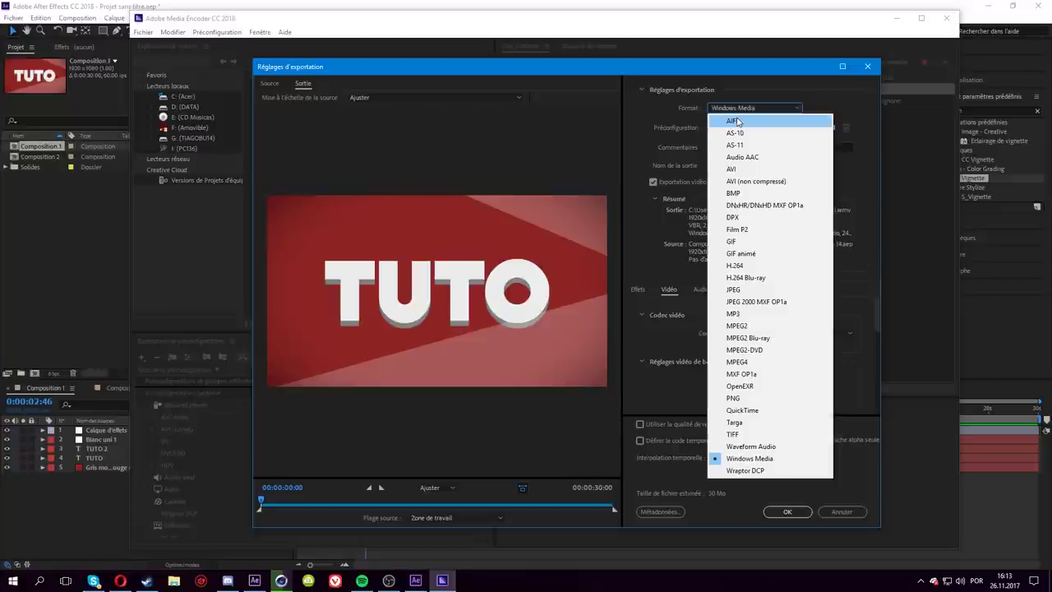
click(744, 268)
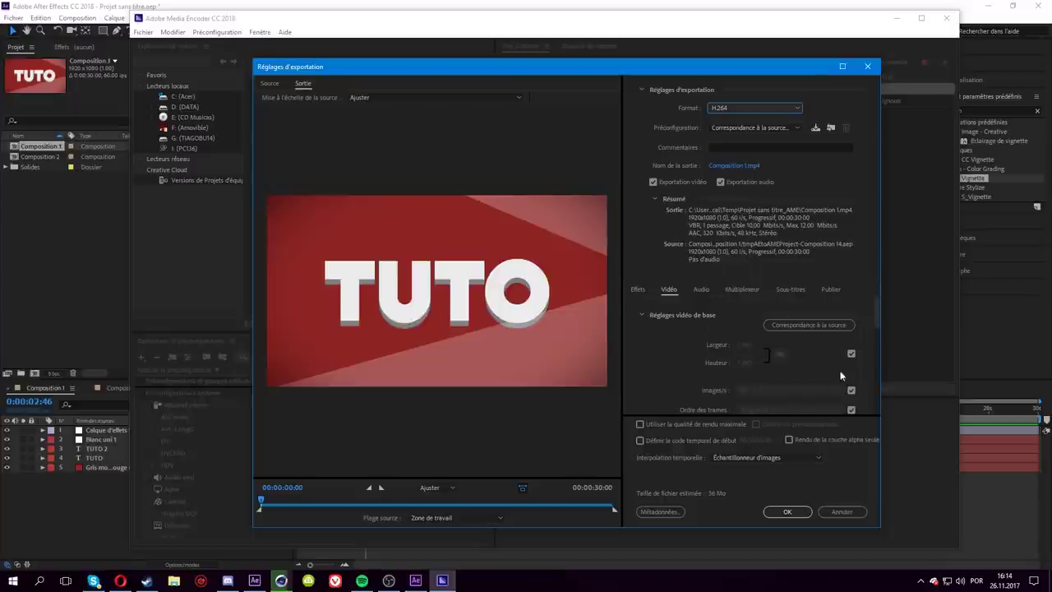
scroll(805, 364, down, 3)
scroll(783, 358, up, 3)
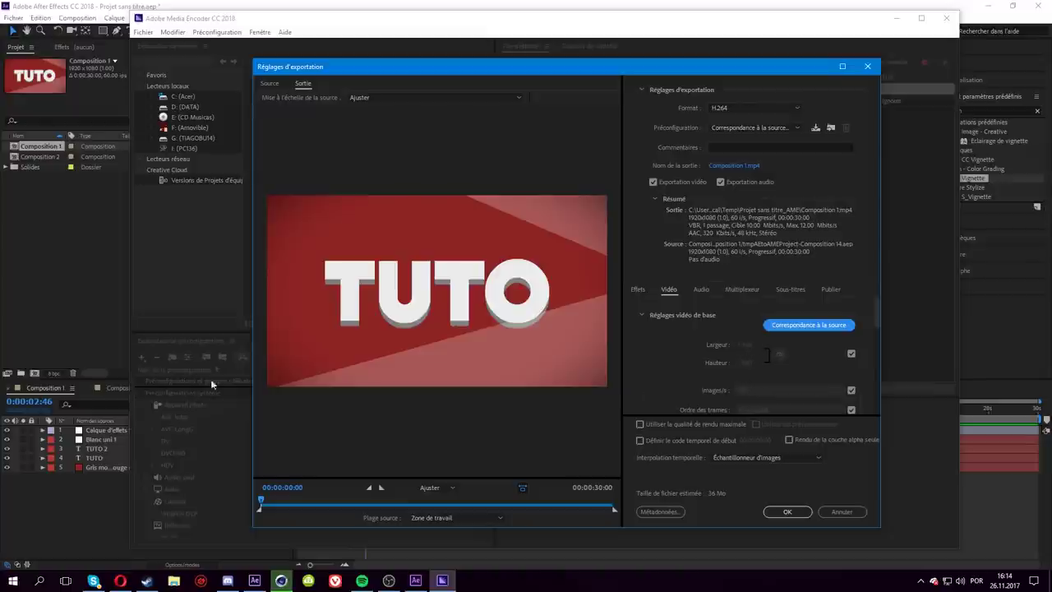
click(49, 394)
right_click(46, 392)
click(113, 189)
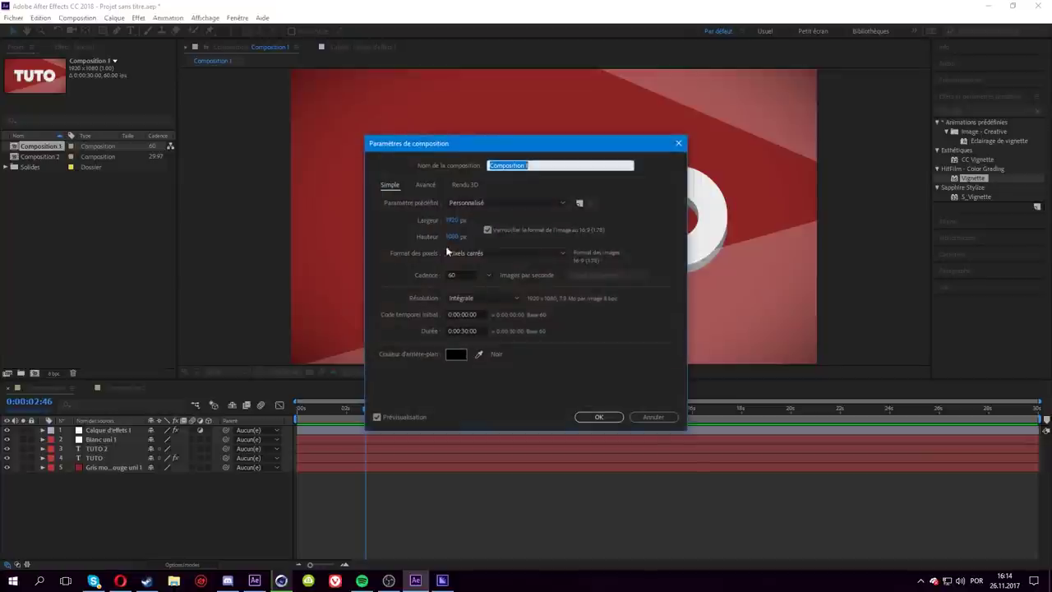
click(651, 418)
click(444, 580)
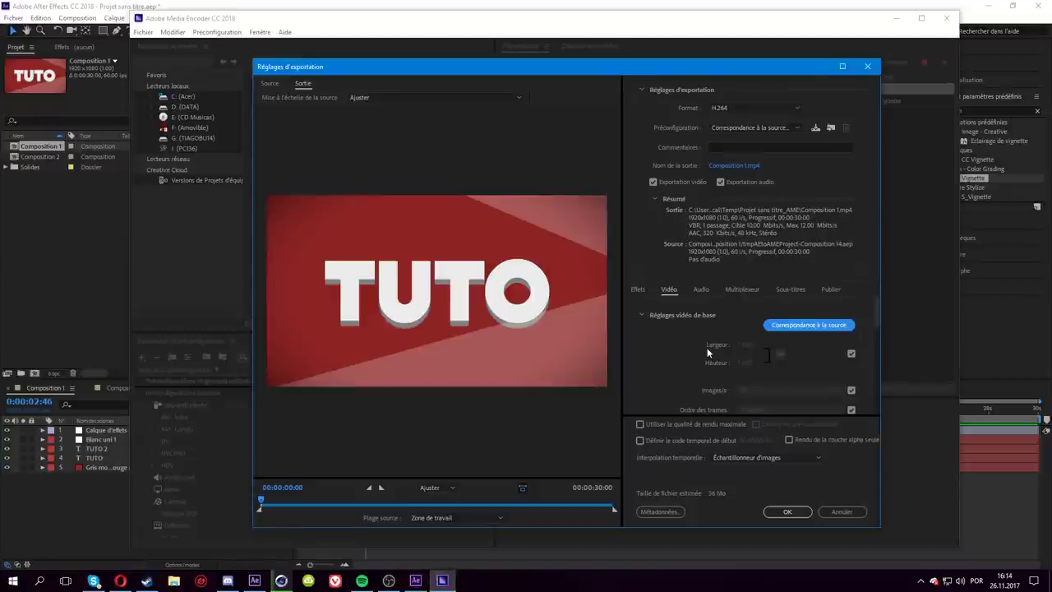
scroll(879, 329, down, 3)
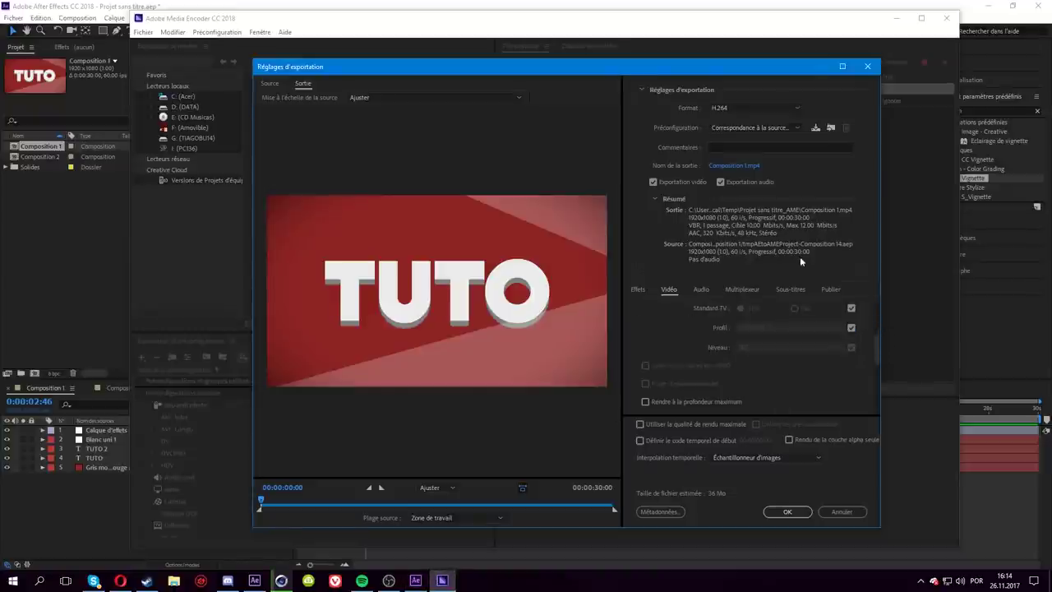
- Save the output as tuto.mp4 in the Desktop folder
click(717, 166)
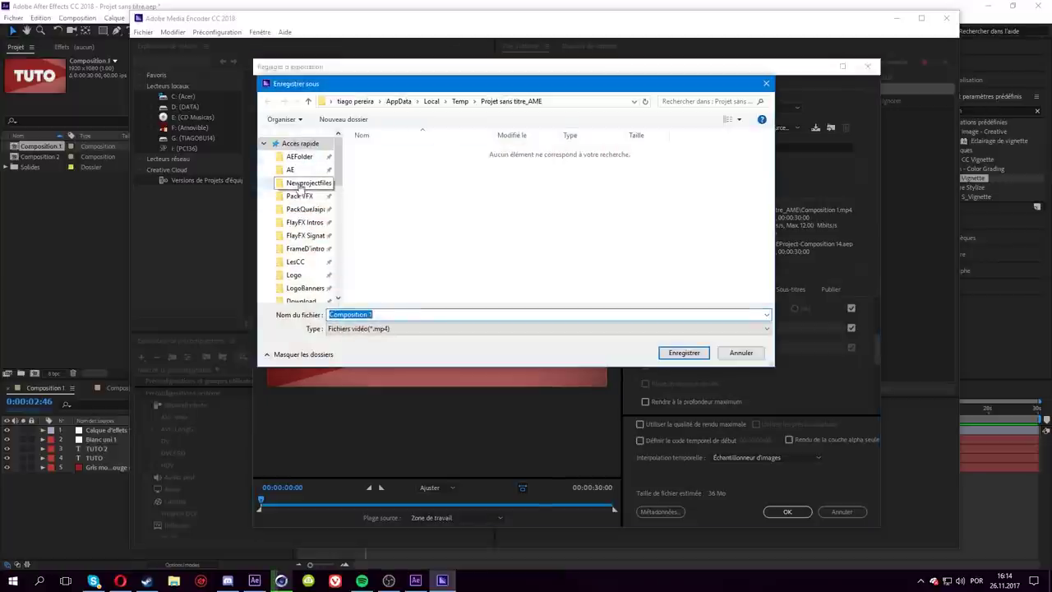
scroll(300, 214, down, 3)
click(295, 293)
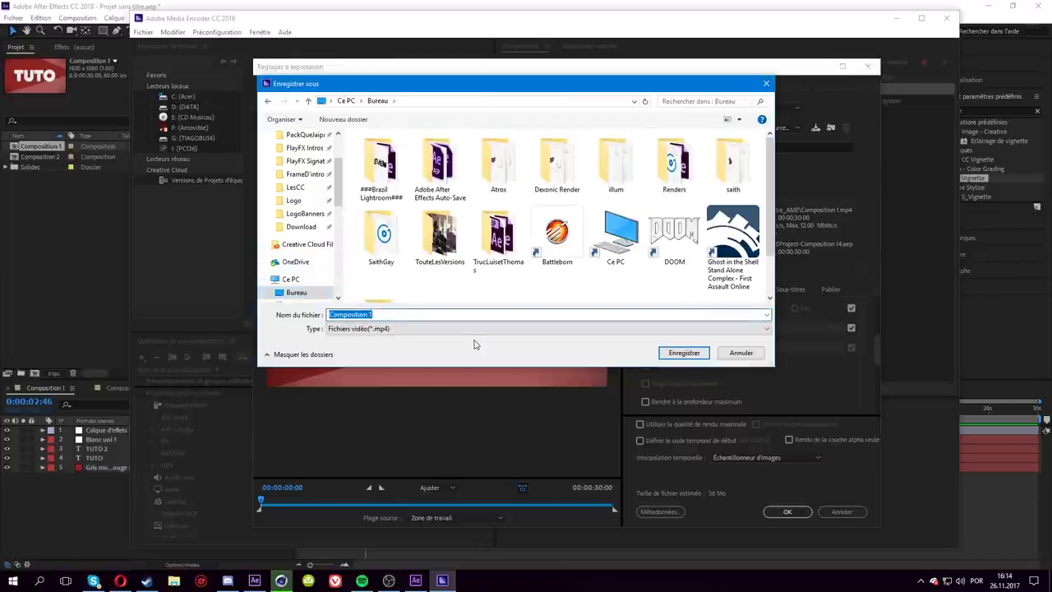
text(tuto)
key(Return)
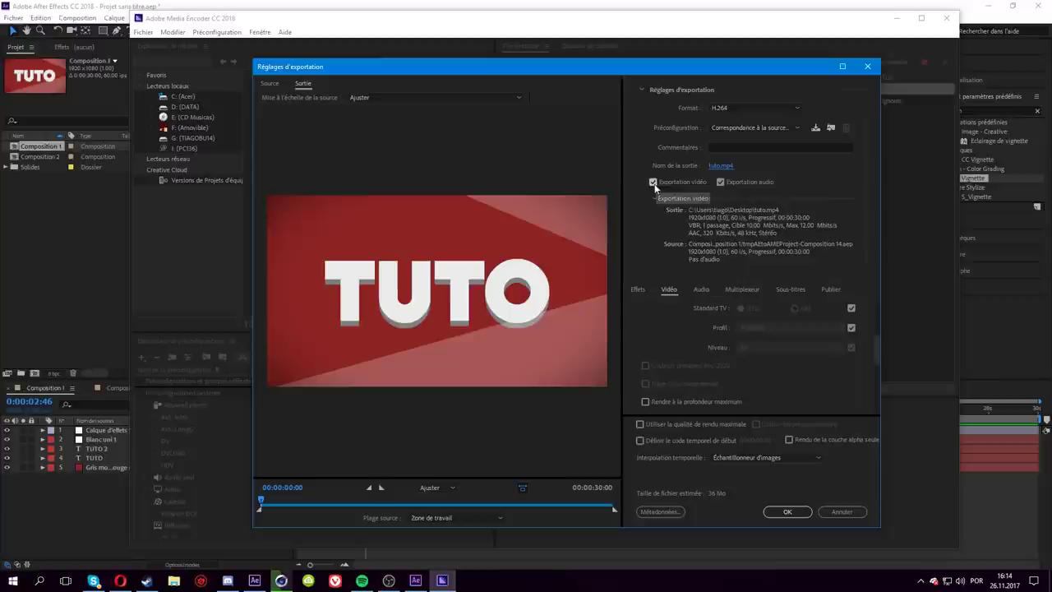
- Toggle audio export off and back on, then return to the Video settings
click(757, 183)
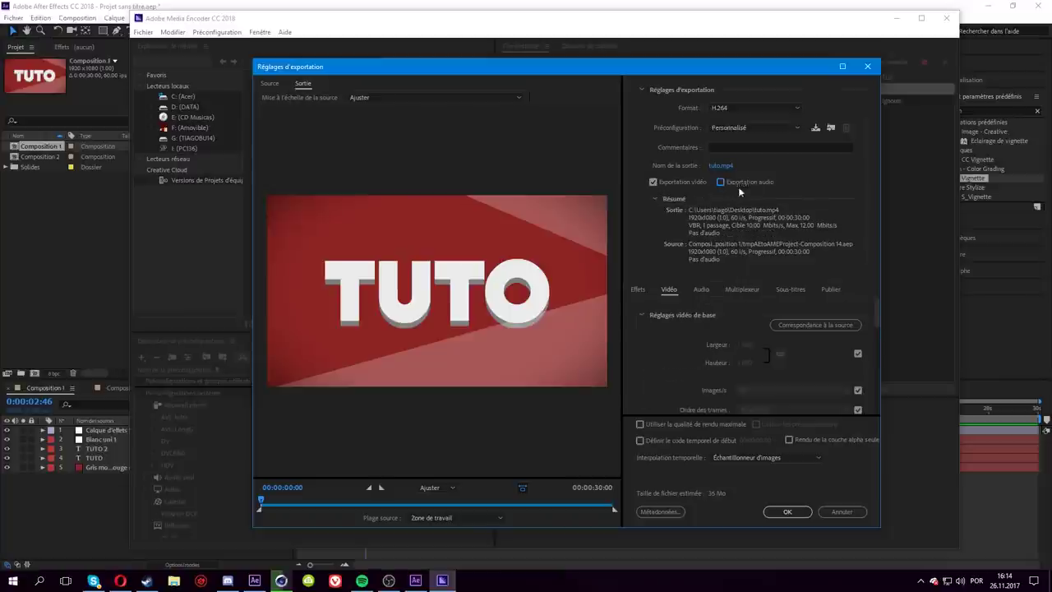
click(721, 183)
click(638, 290)
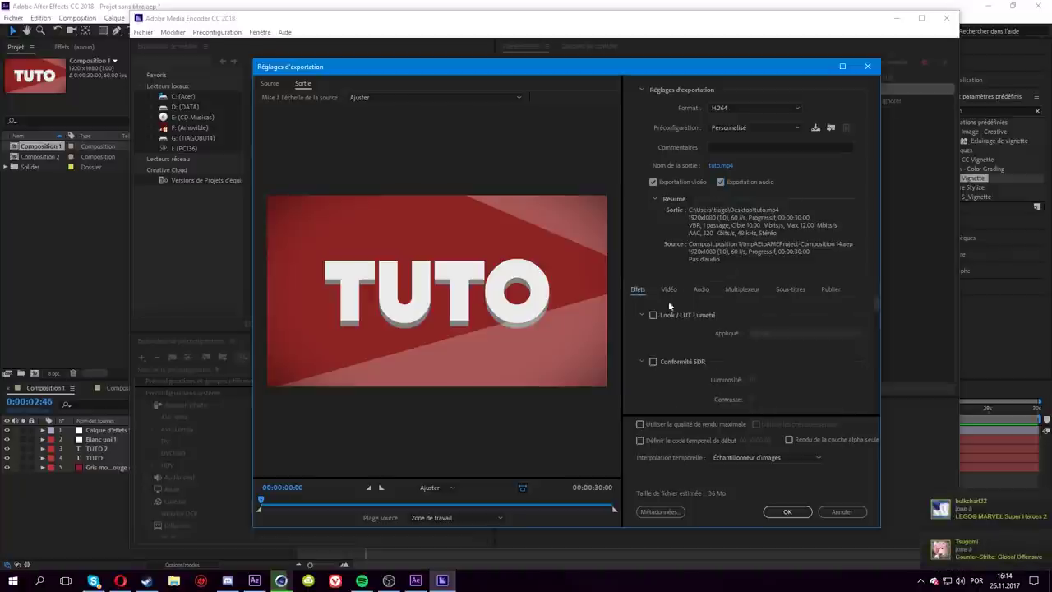
scroll(738, 349, down, 5)
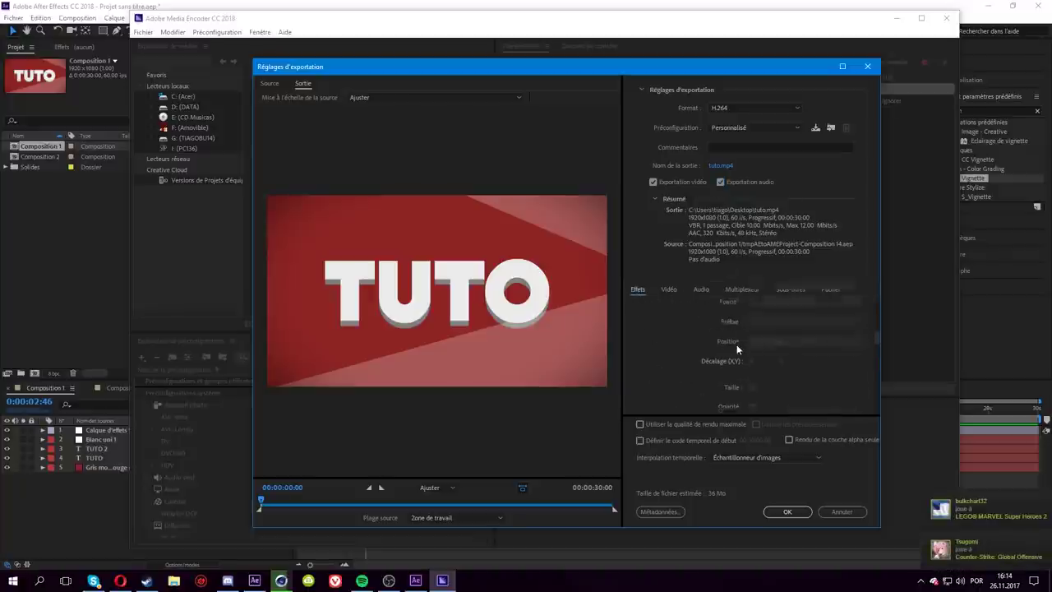
click(667, 290)
click(842, 66)
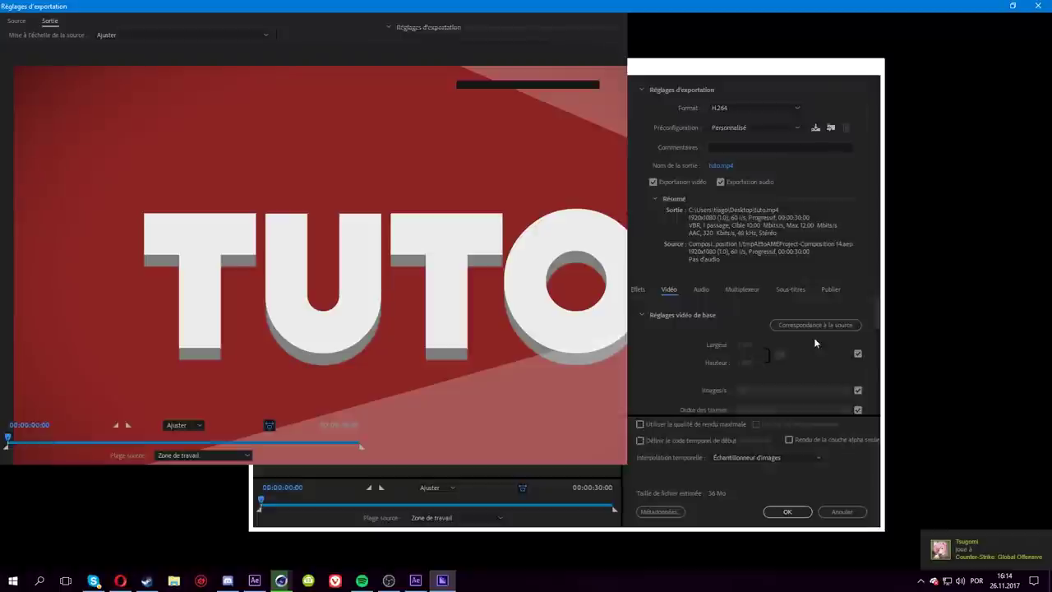
click(1013, 7)
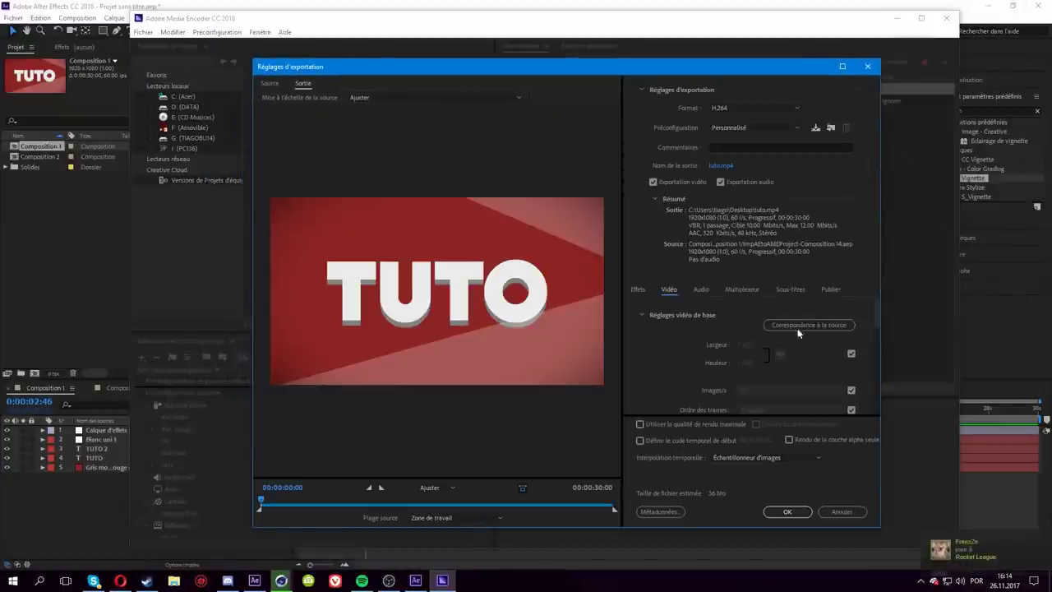
drag(874, 321, 871, 341)
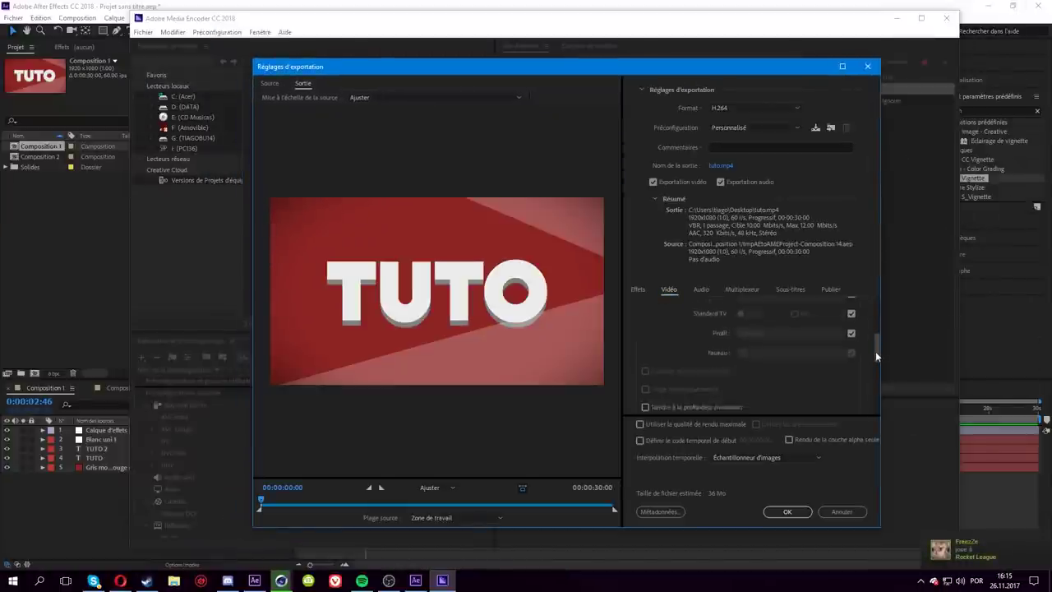
scroll(693, 357, down, 1)
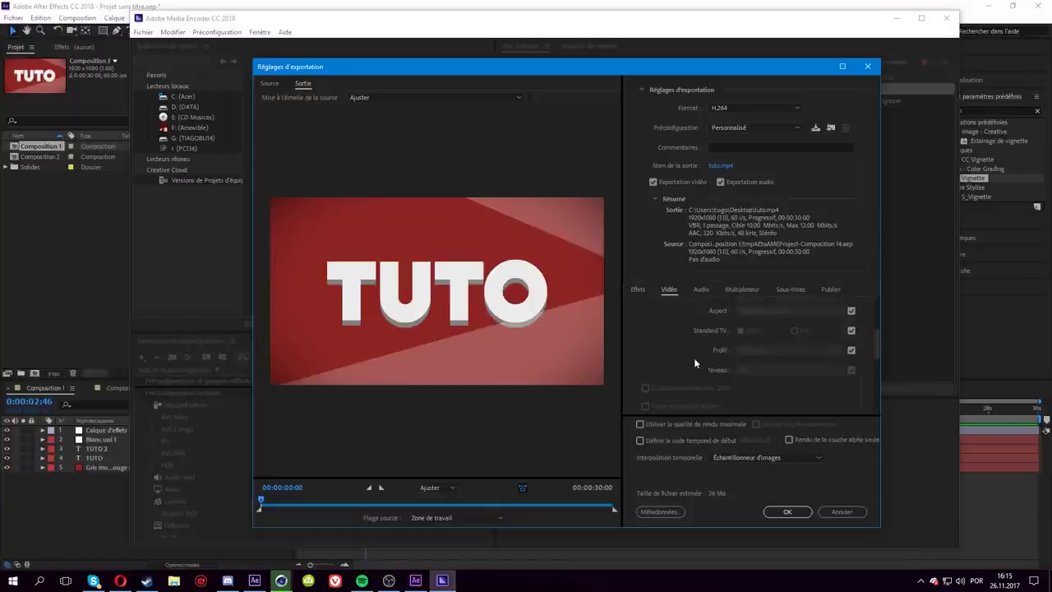
- Unlink the H.264 profile from source, set it to Elevé, and set level 5,2
click(851, 351)
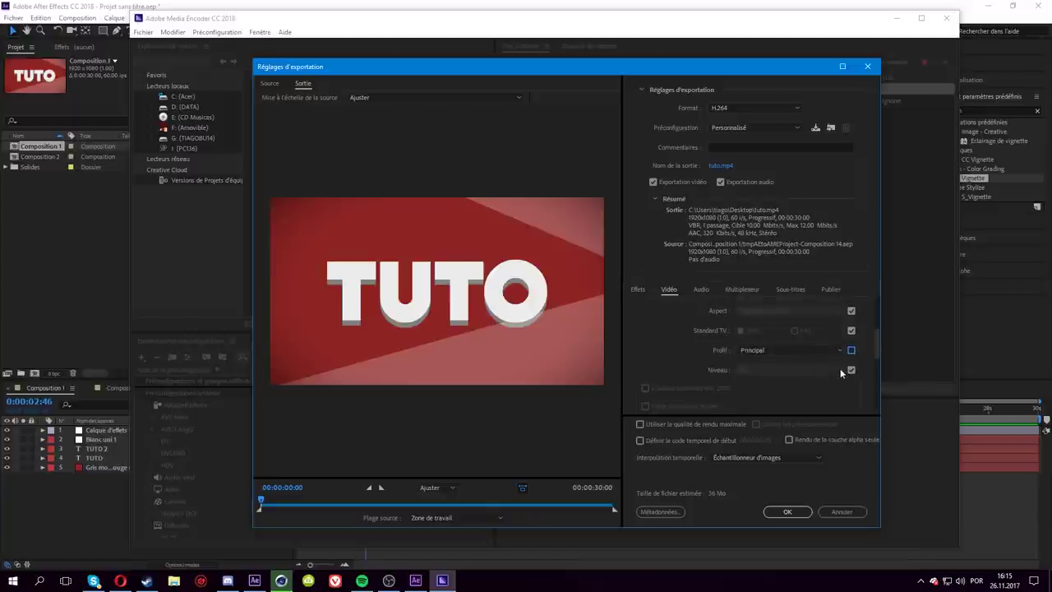
click(780, 350)
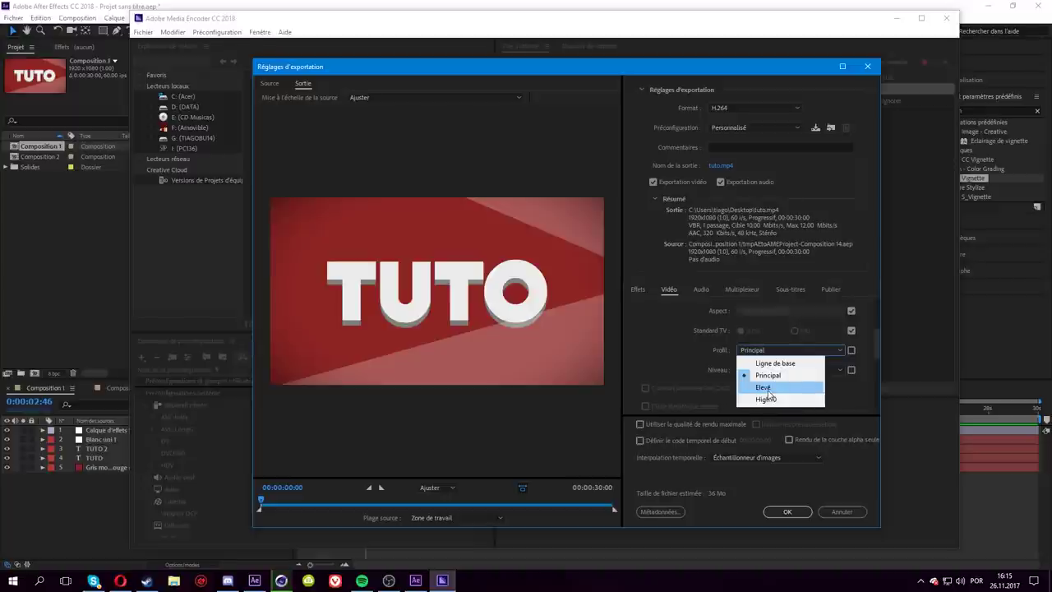
click(766, 388)
click(775, 371)
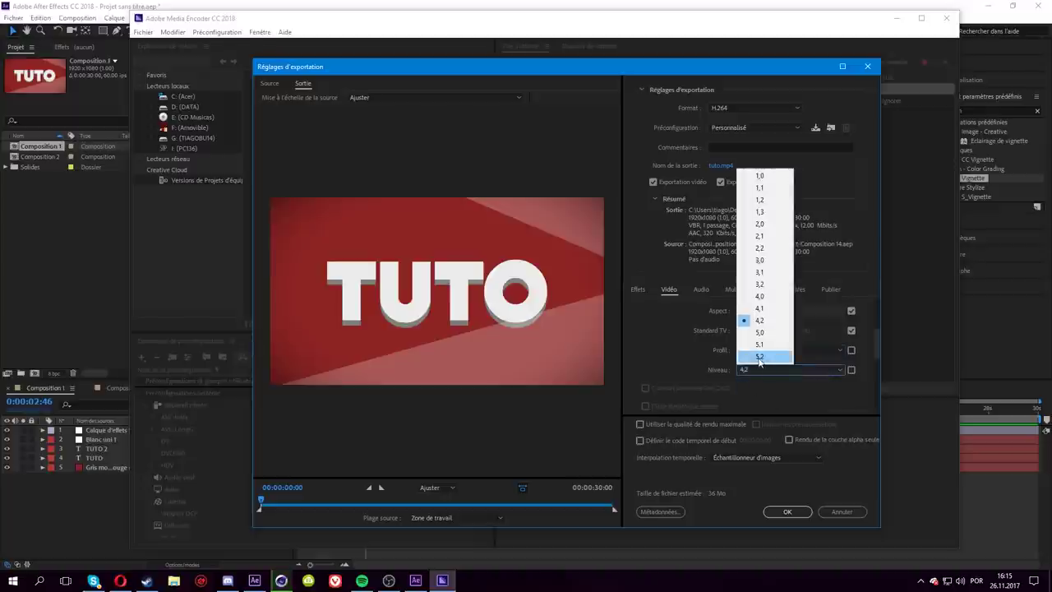
click(760, 357)
scroll(753, 376, up, 5)
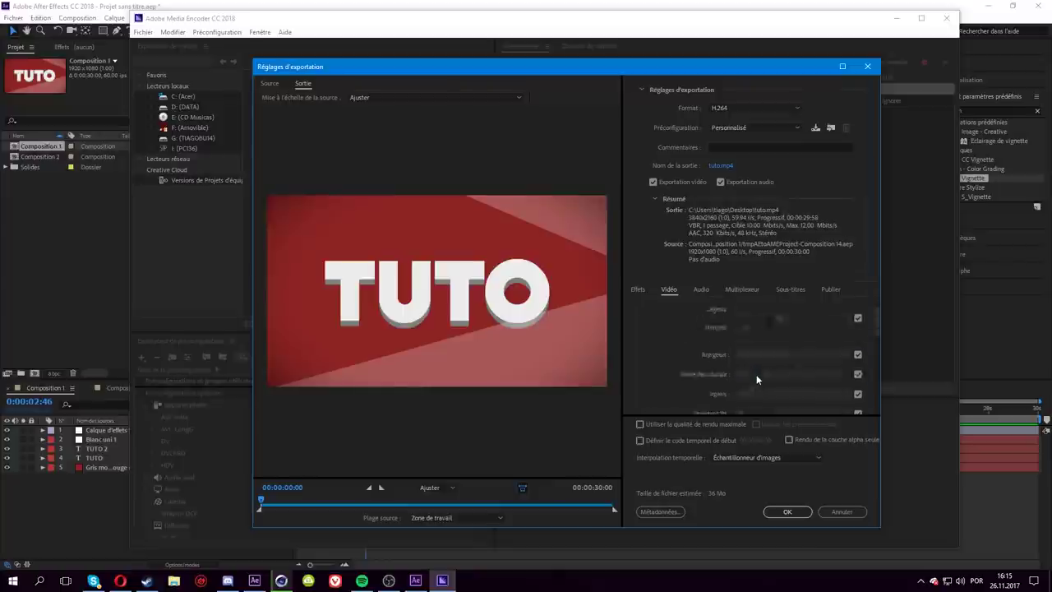
scroll(756, 374, down, 3)
scroll(752, 366, down, 3)
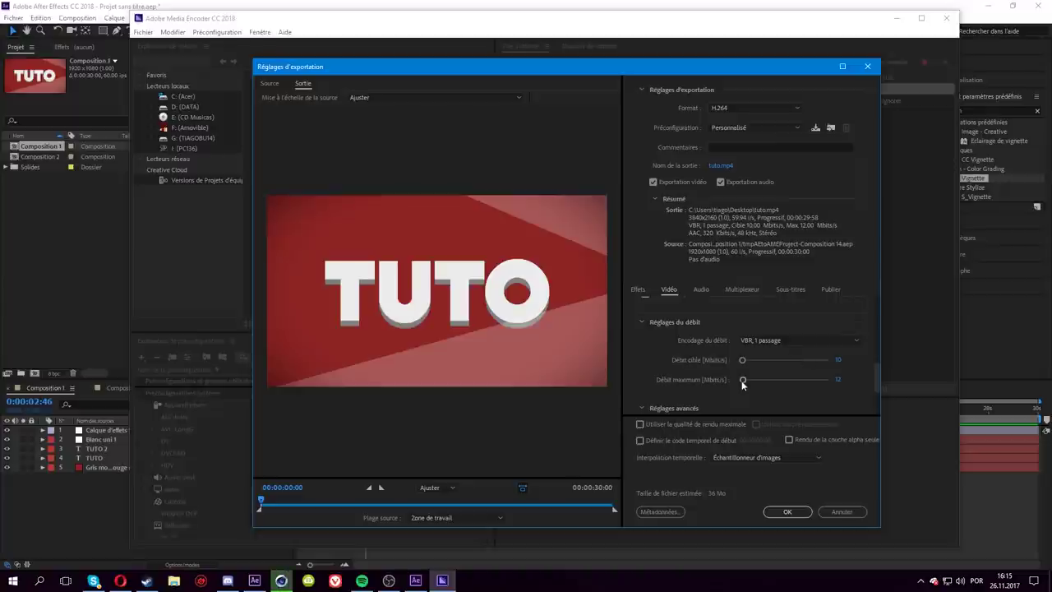
- Set the maximum bitrate to 300 and the target bitrate to 100 Mbit/s
drag(742, 379, 839, 387)
drag(830, 385, 791, 381)
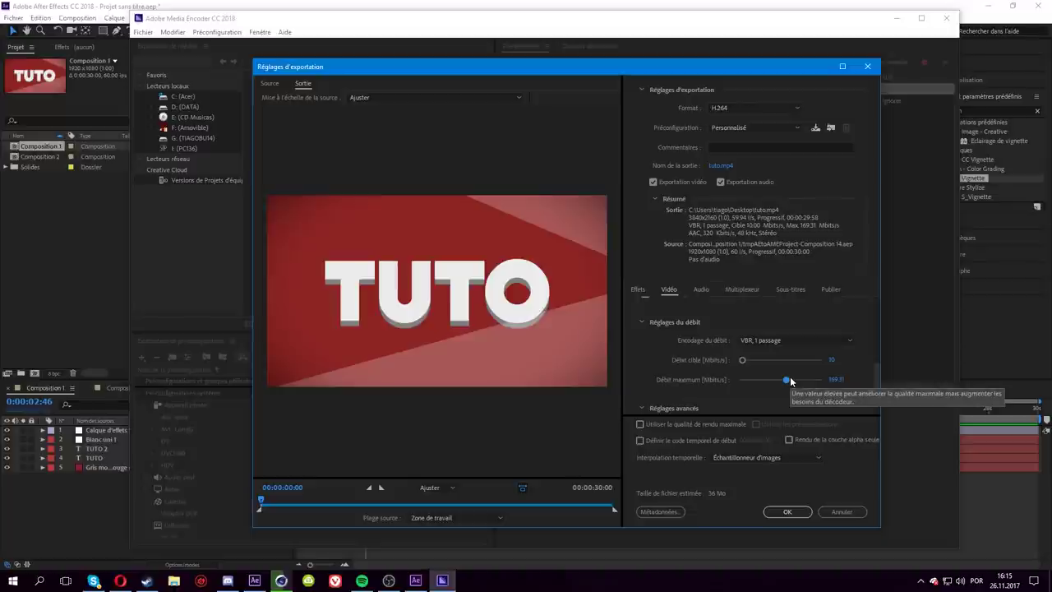
drag(791, 381, 831, 381)
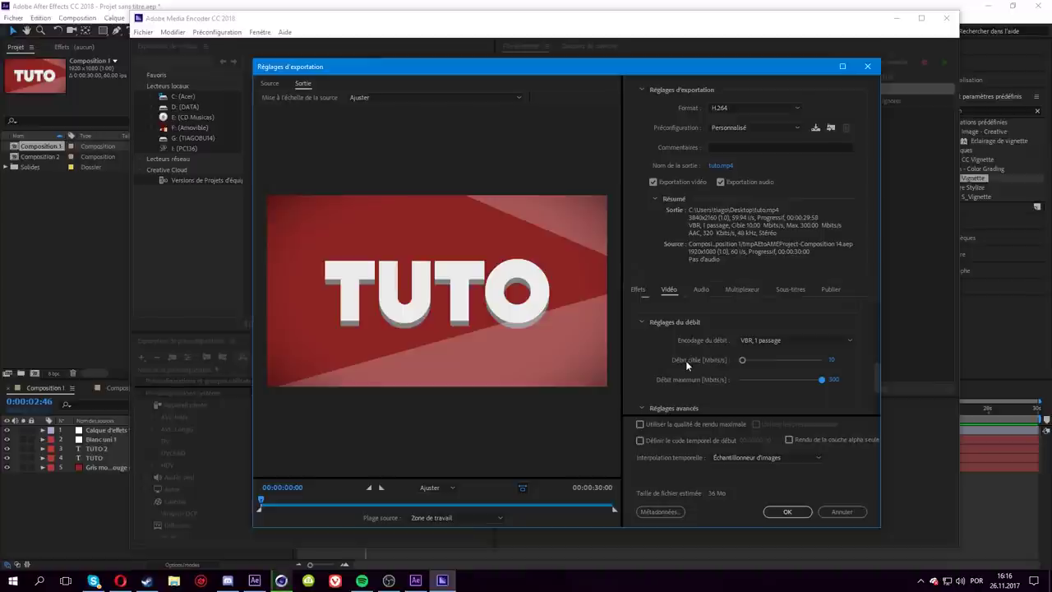
click(831, 359)
text(20)
key(Return)
drag(745, 360, 768, 365)
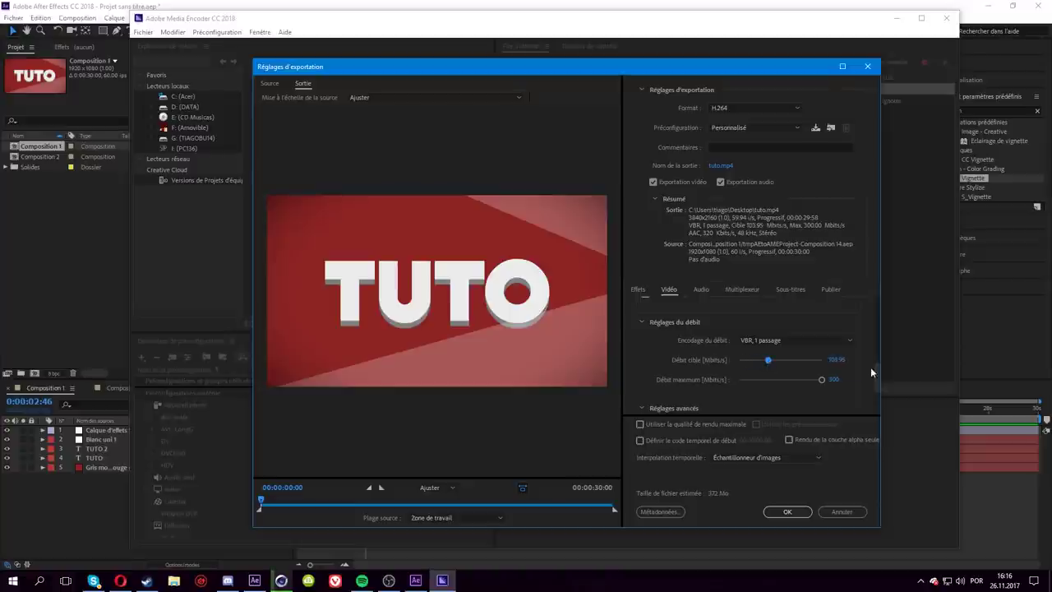
click(835, 359)
text(100)
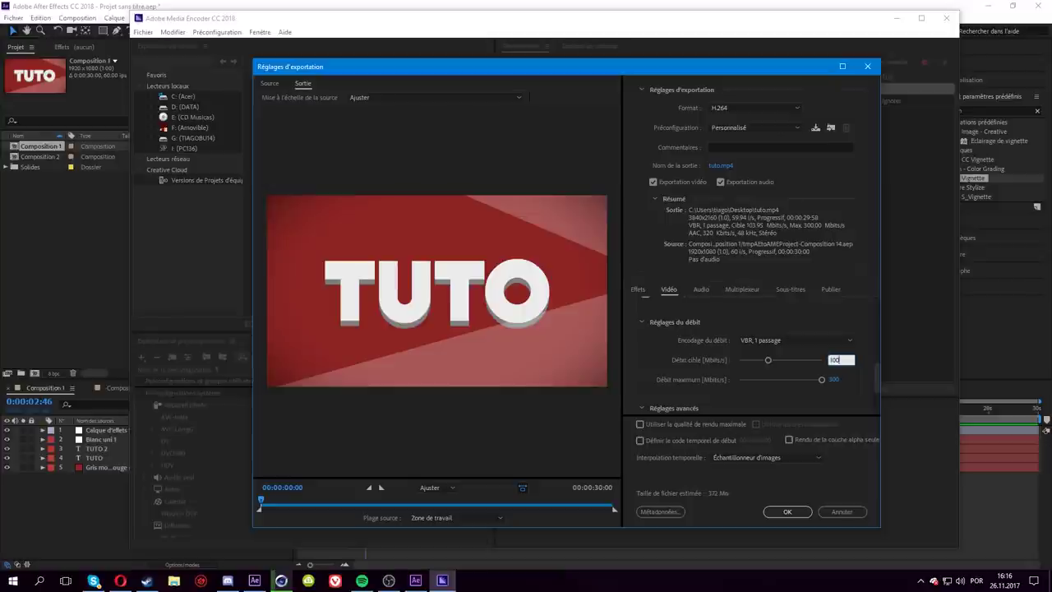
key(Return)
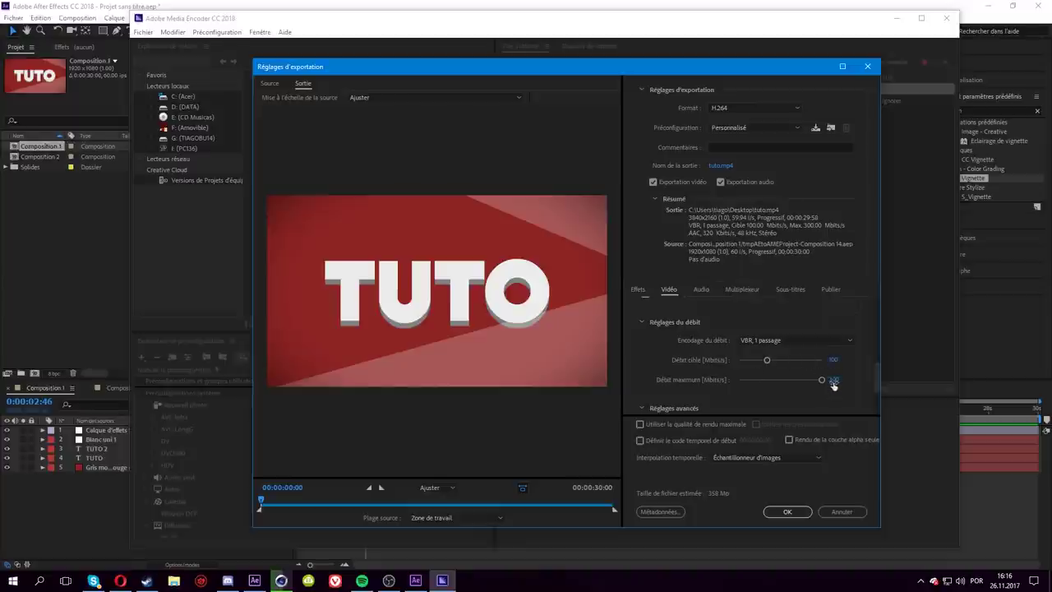
- Enable maximum render quality and apply the export settings
scroll(814, 374, down, 2)
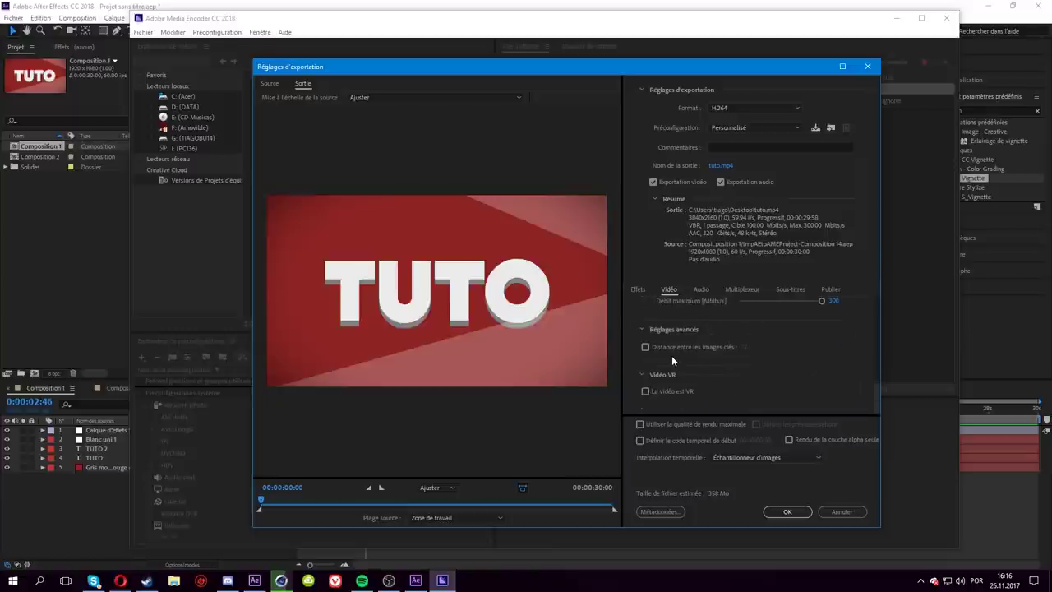
click(641, 425)
click(788, 512)
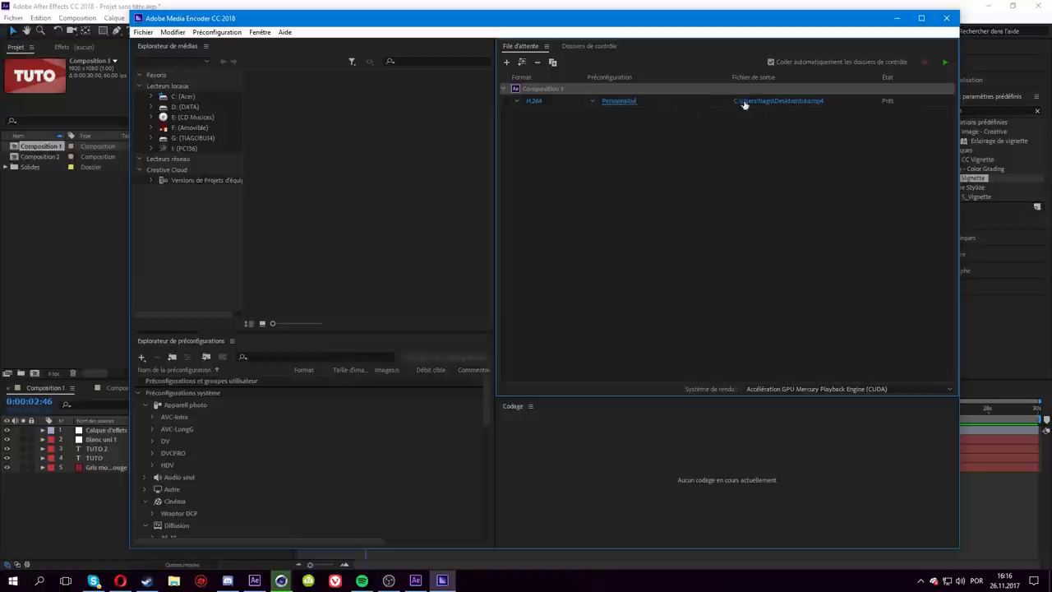
click(699, 88)
click(753, 100)
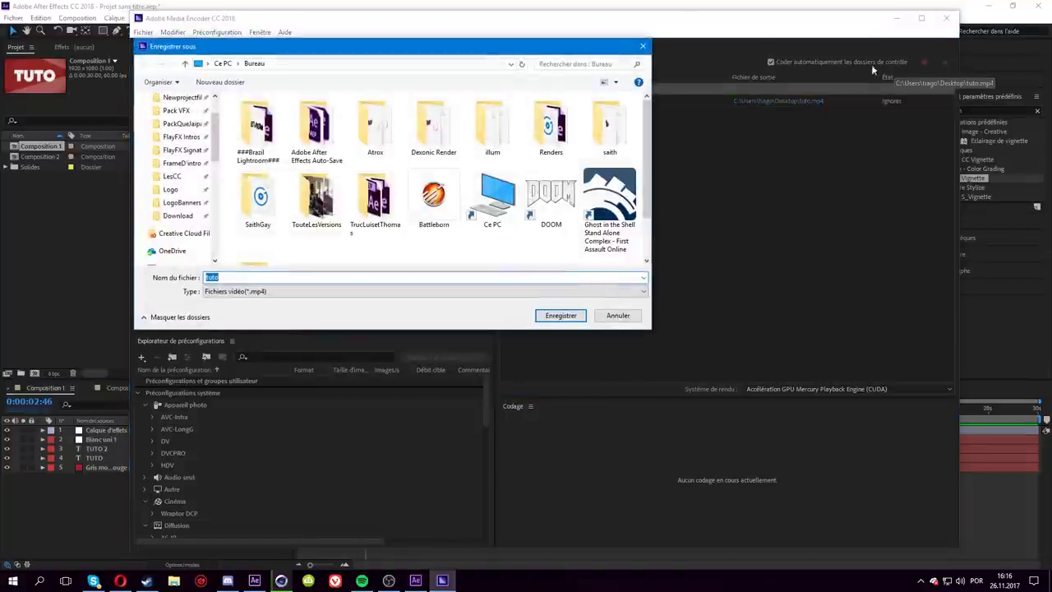
click(644, 48)
click(618, 101)
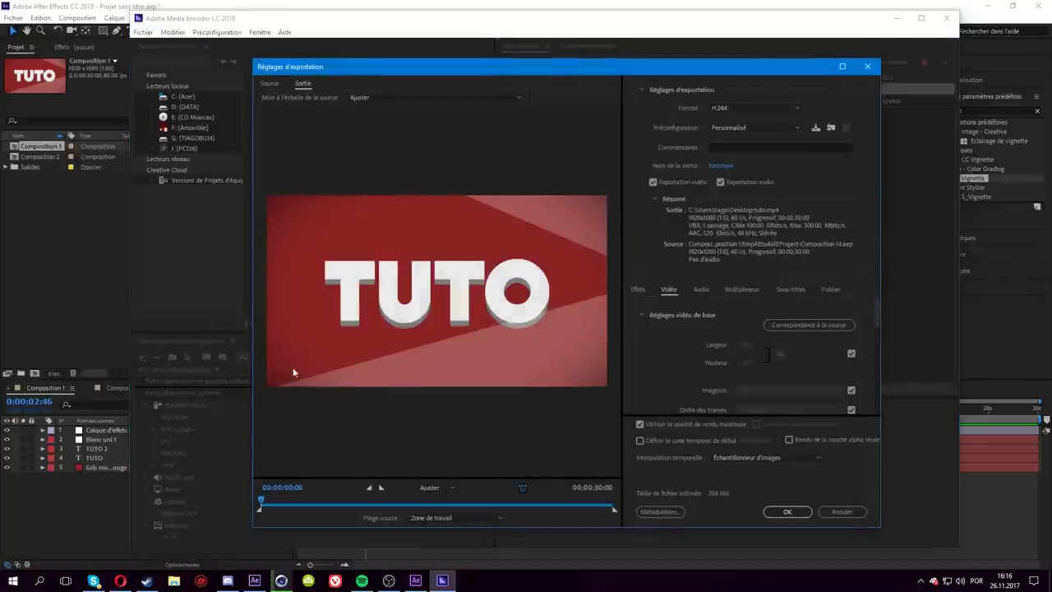
- Trim the export range's end so it lasts 00:00:03:53 from the start, then confirm
drag(614, 510, 306, 510)
click(428, 509)
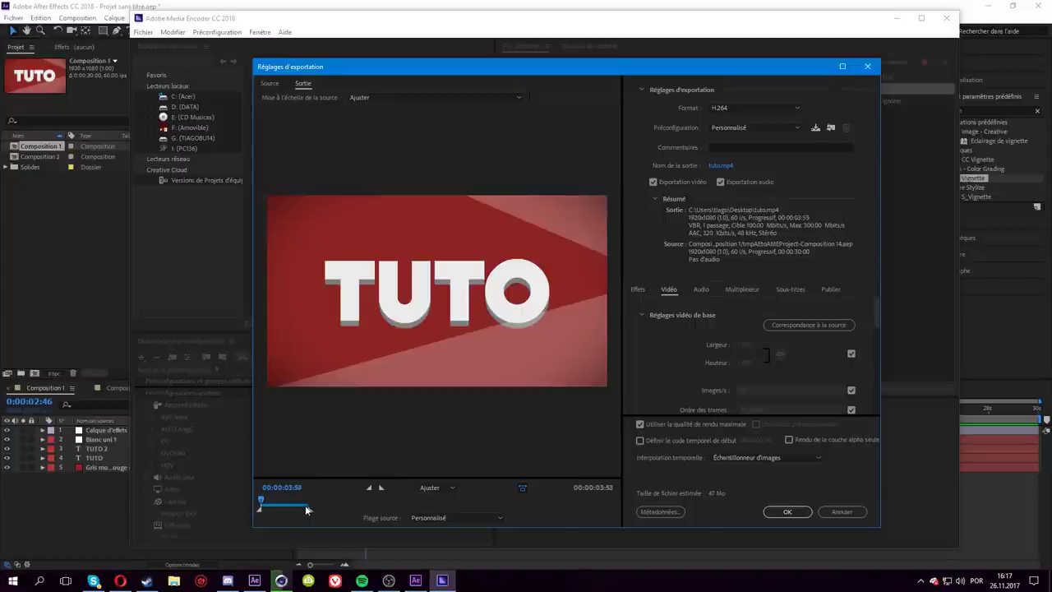
drag(306, 509, 309, 509)
scroll(801, 357, down, 5)
scroll(801, 357, down, 3)
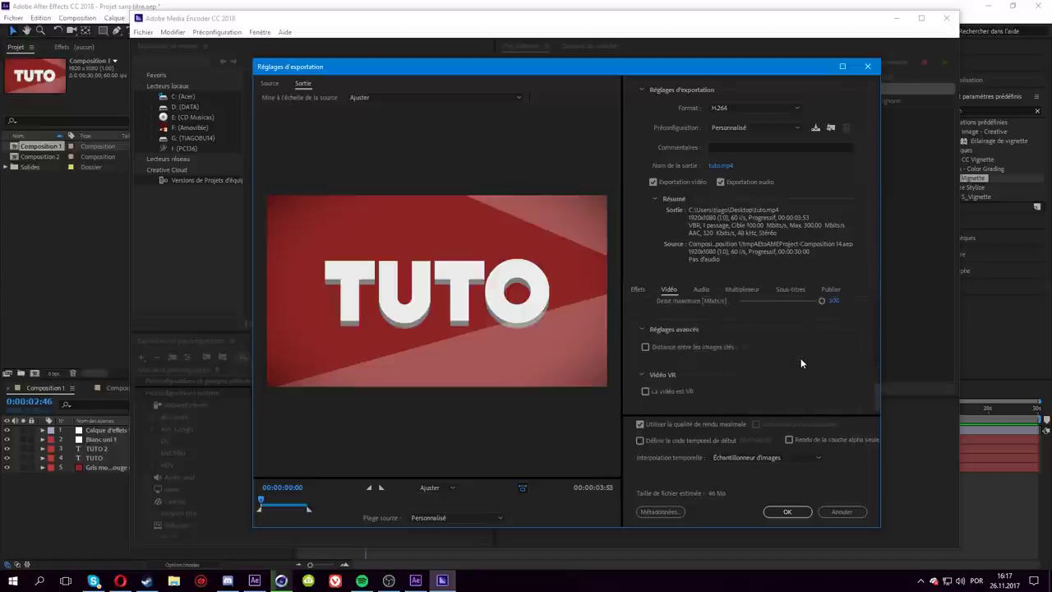
click(786, 511)
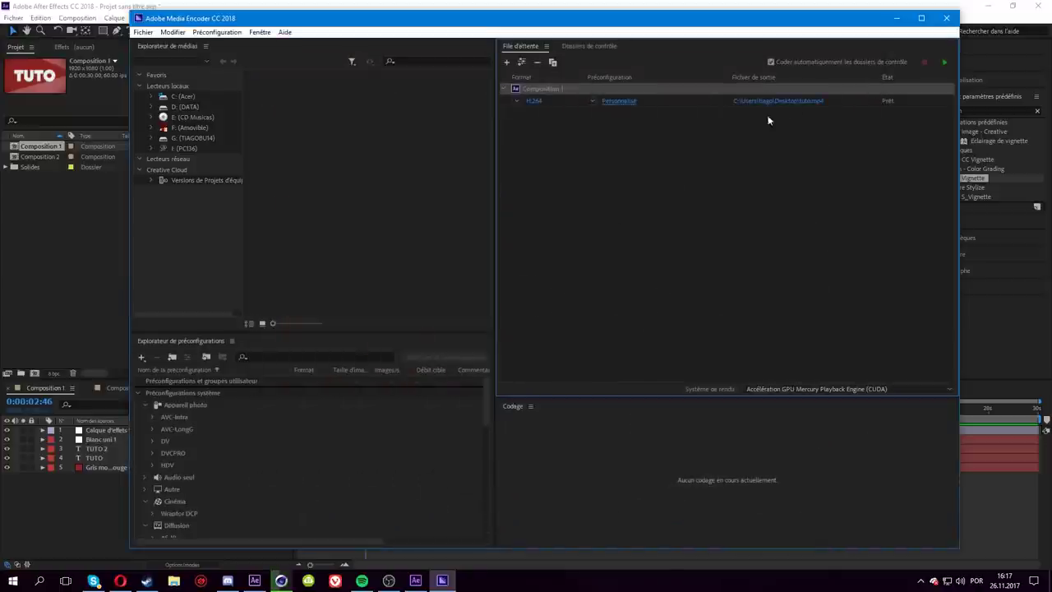
- Encode tuto.mp4, then open it from the Desktop in File Explorer to play it
click(944, 64)
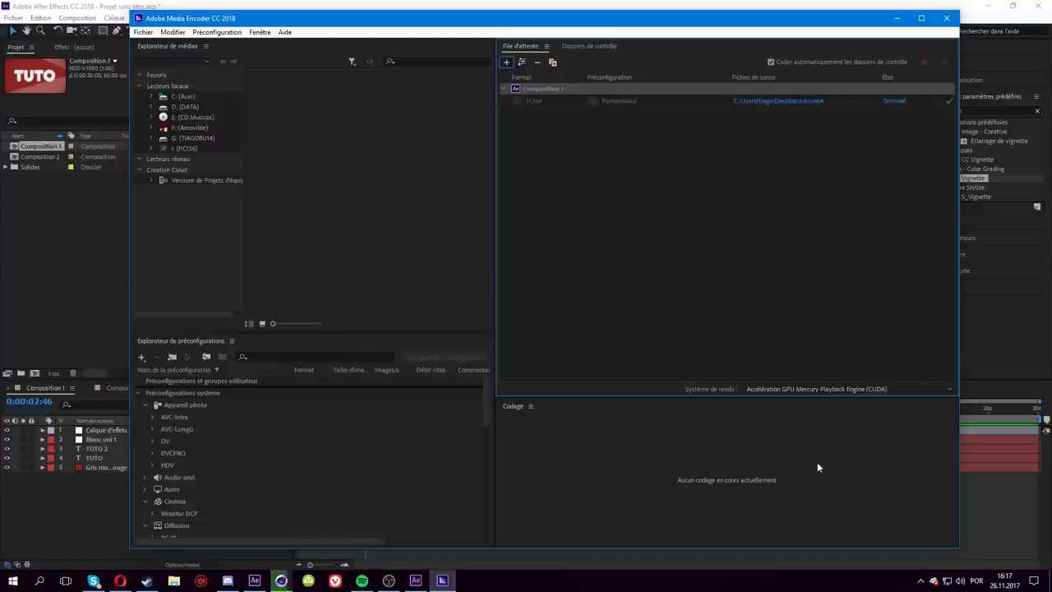
click(12, 580)
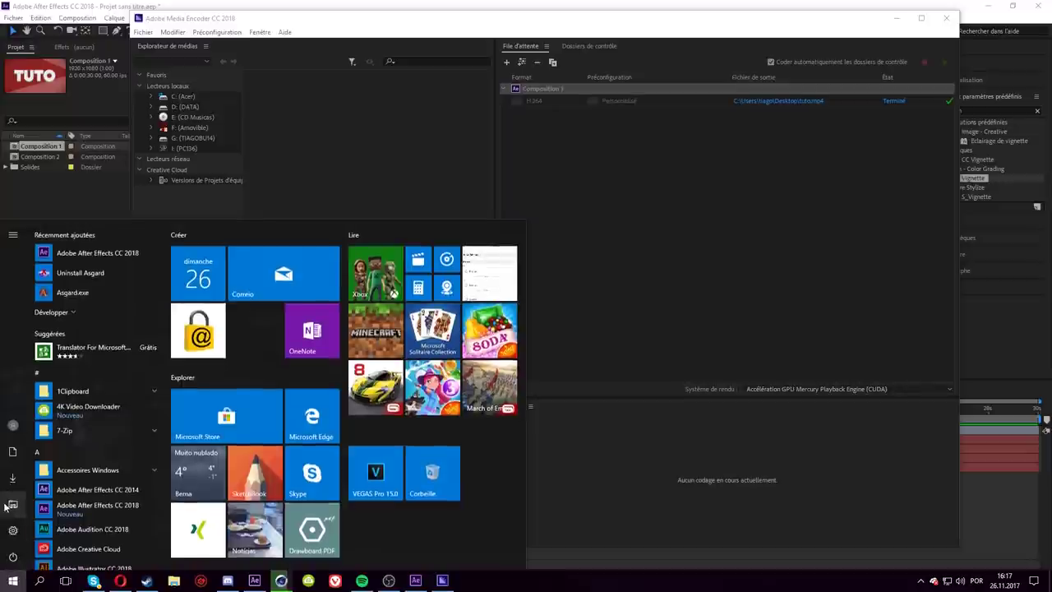
click(13, 504)
click(201, 448)
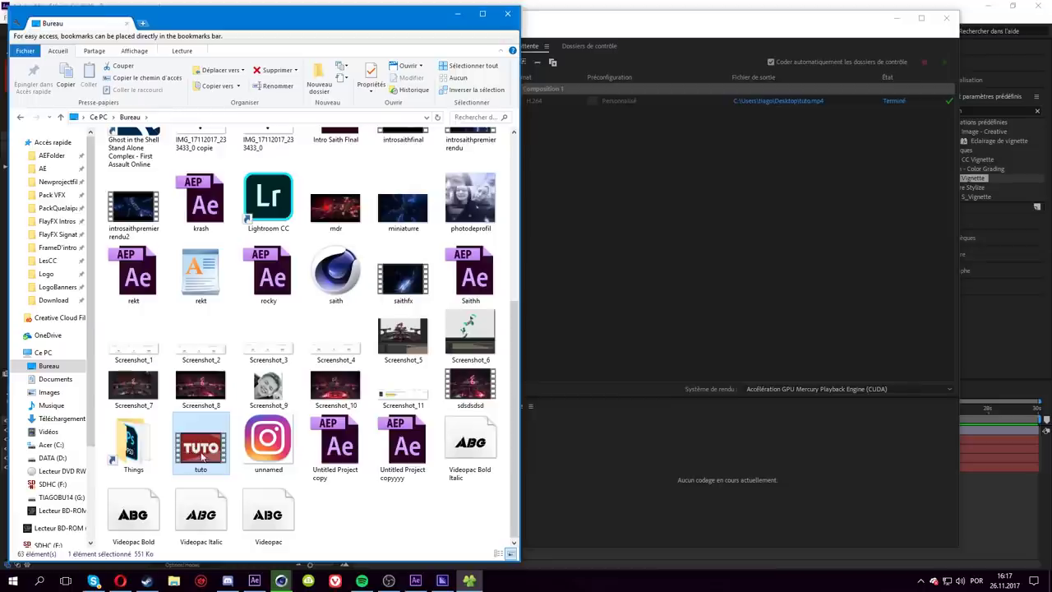
double_click(202, 463)
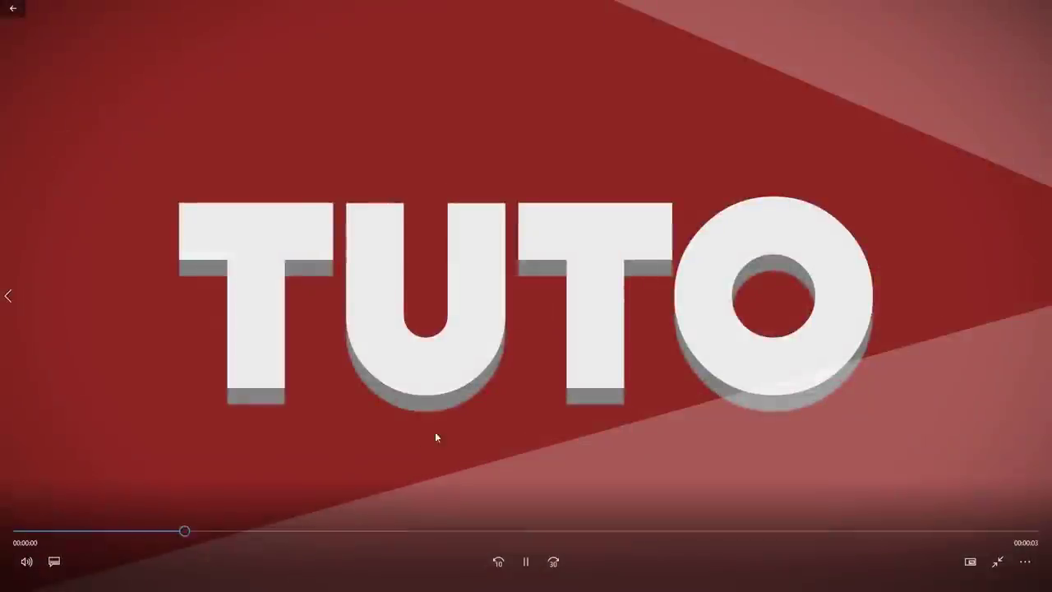
- Pause the tuto clip about two seconds in, on the white TUTO title
click(523, 560)
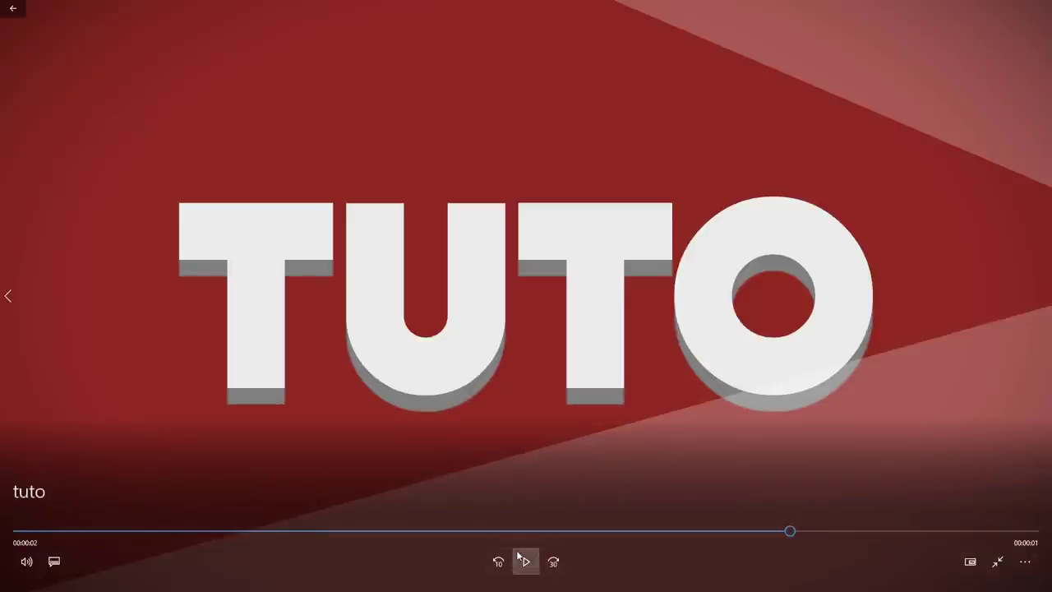